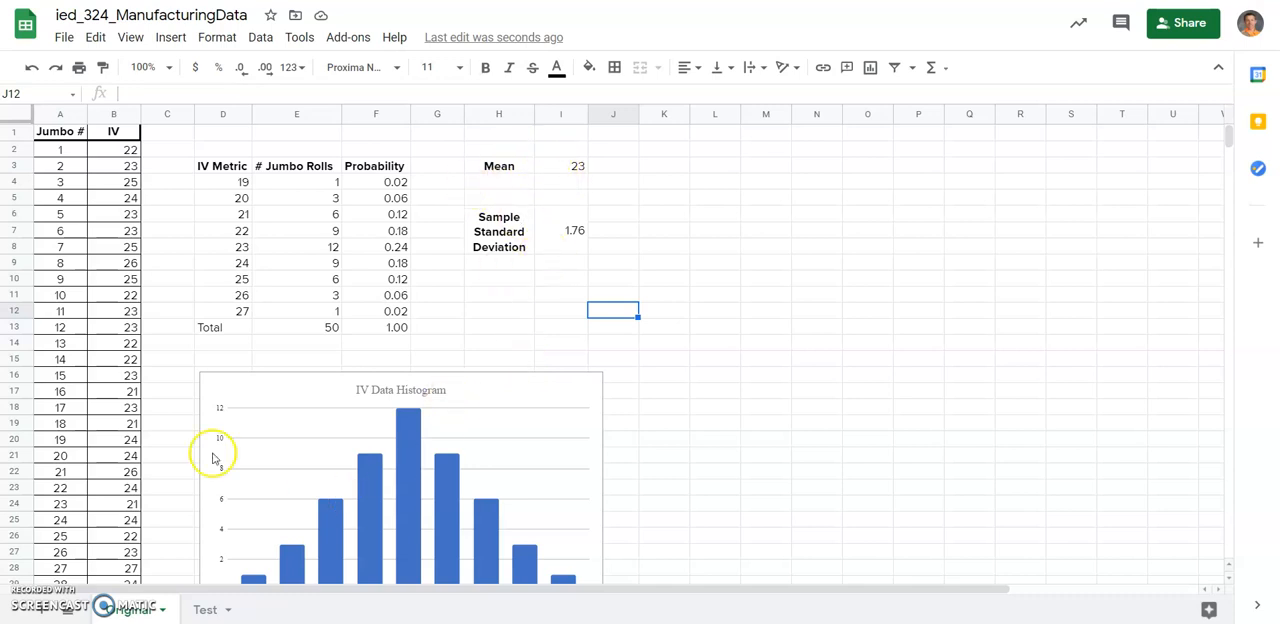
On the Original sheet, replace the Mean value in I3 with an AVERAGE formula over the whole IV column, B:B.
left_click(204, 609)
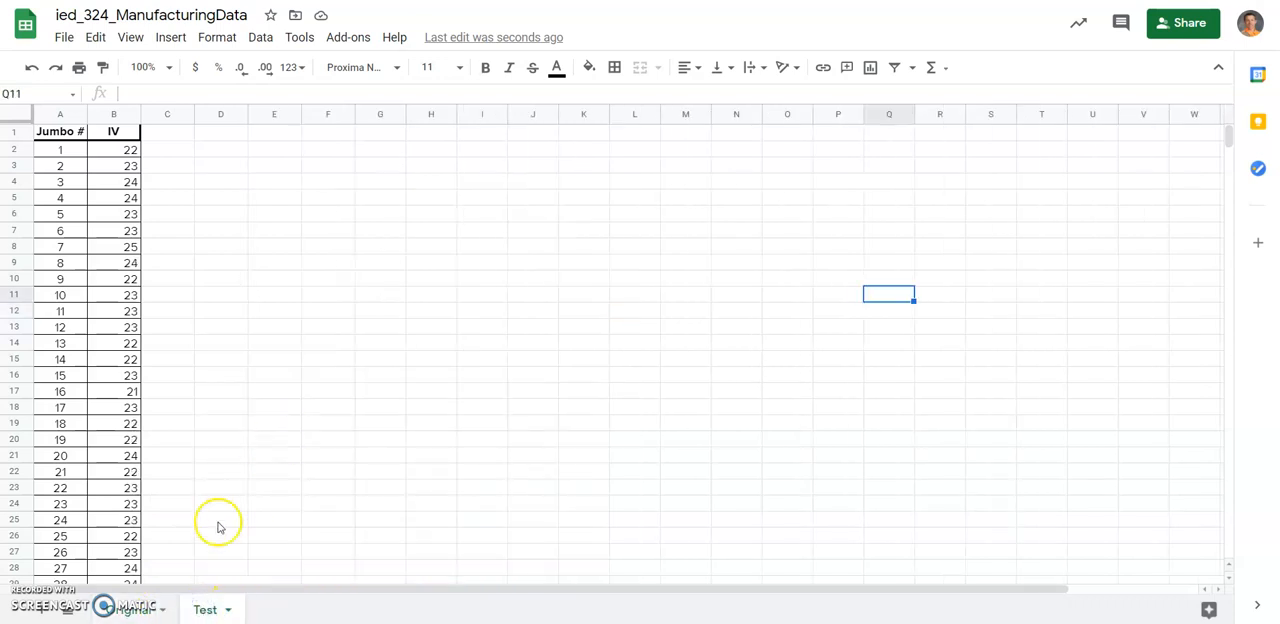
left_click(138, 610)
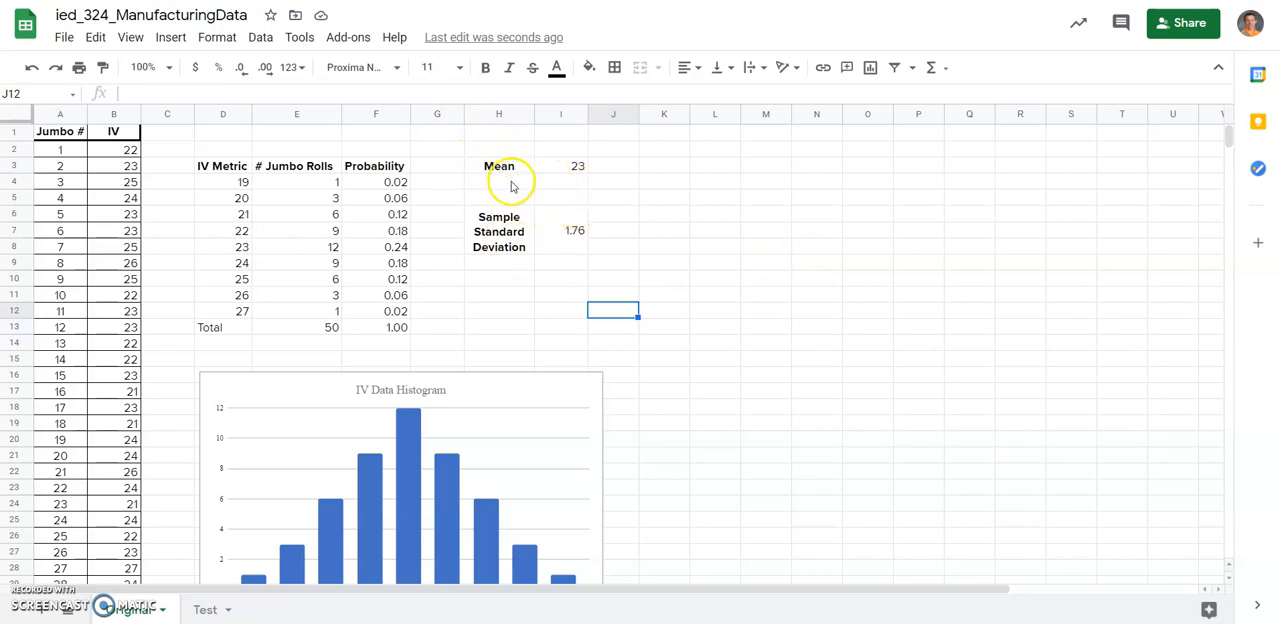
left_click(558, 170)
key("Delete")
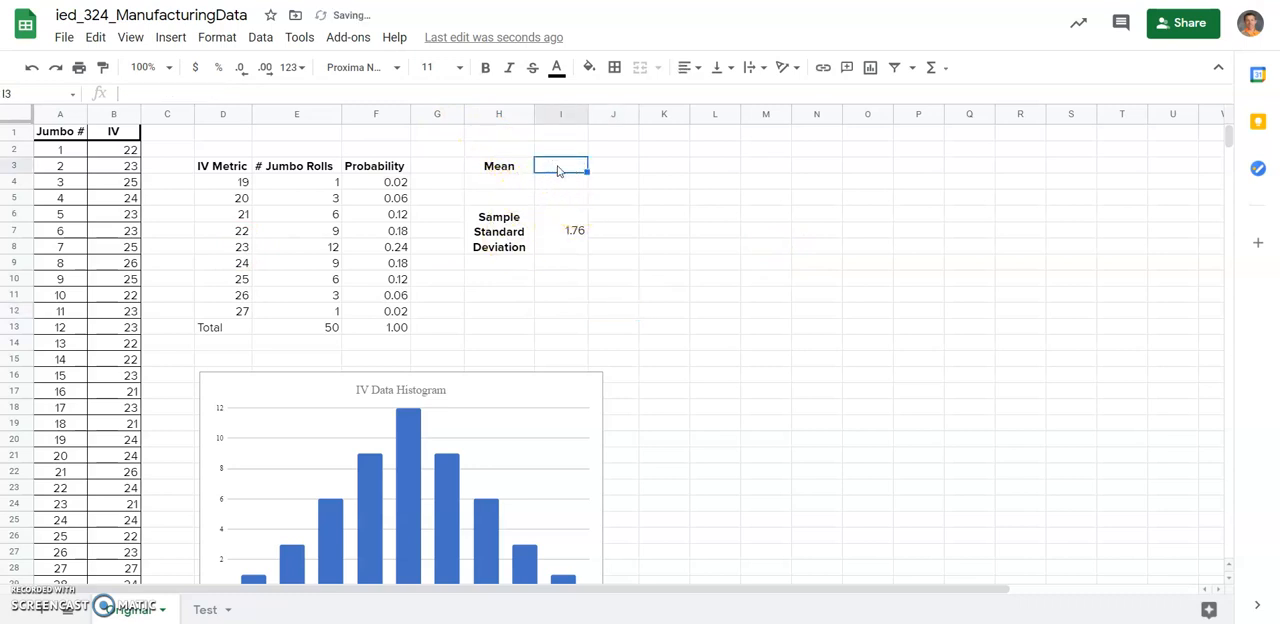
type("=")
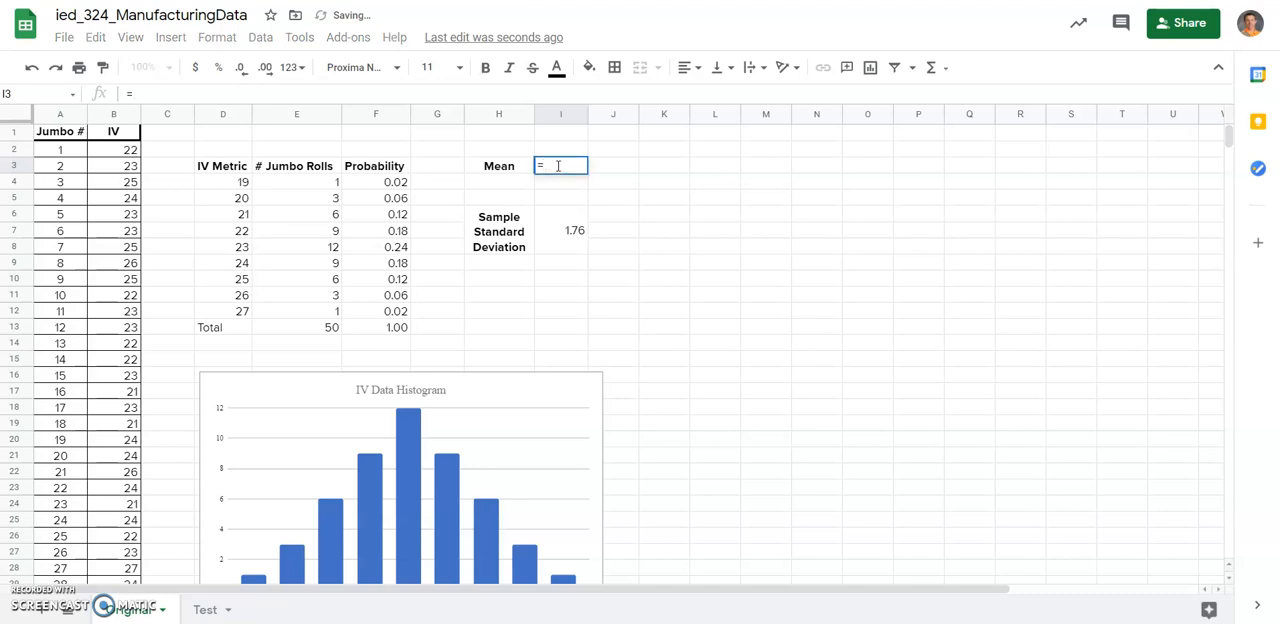
type("aver")
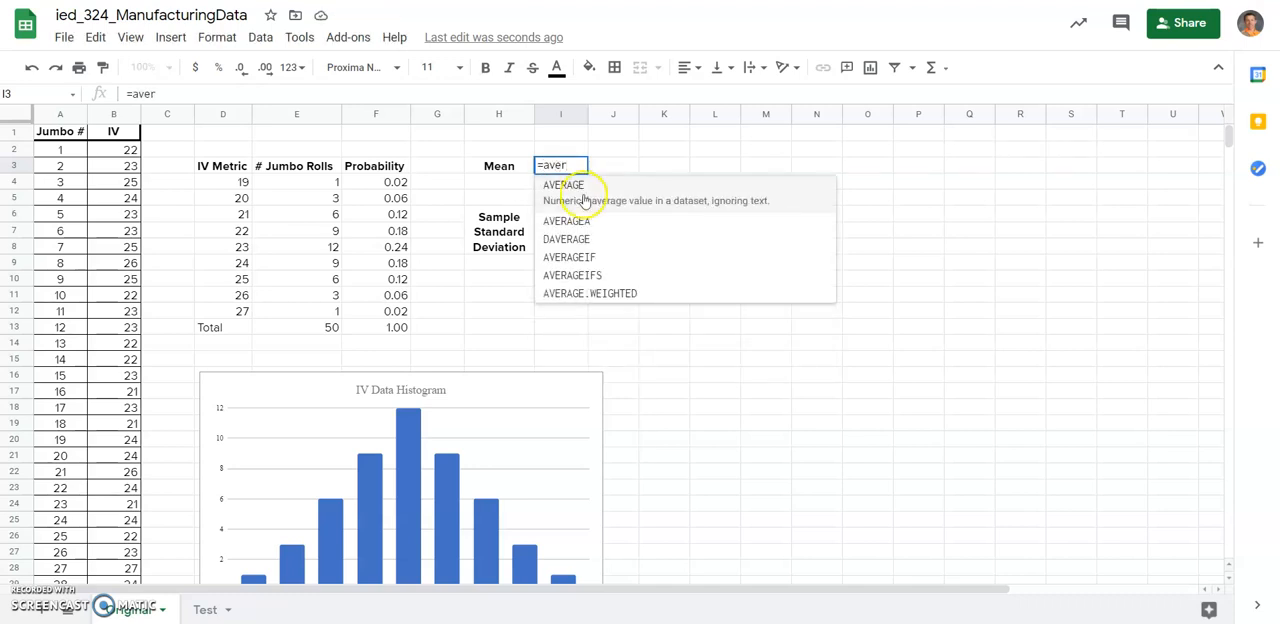
left_click(585, 188)
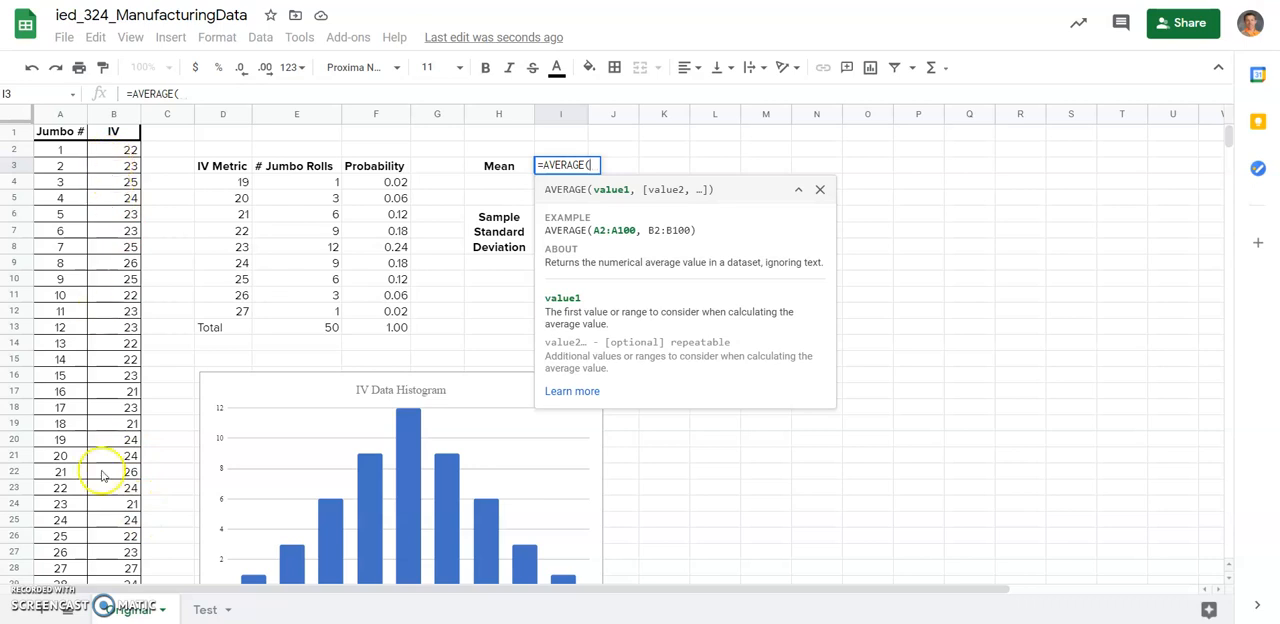
left_click(116, 114)
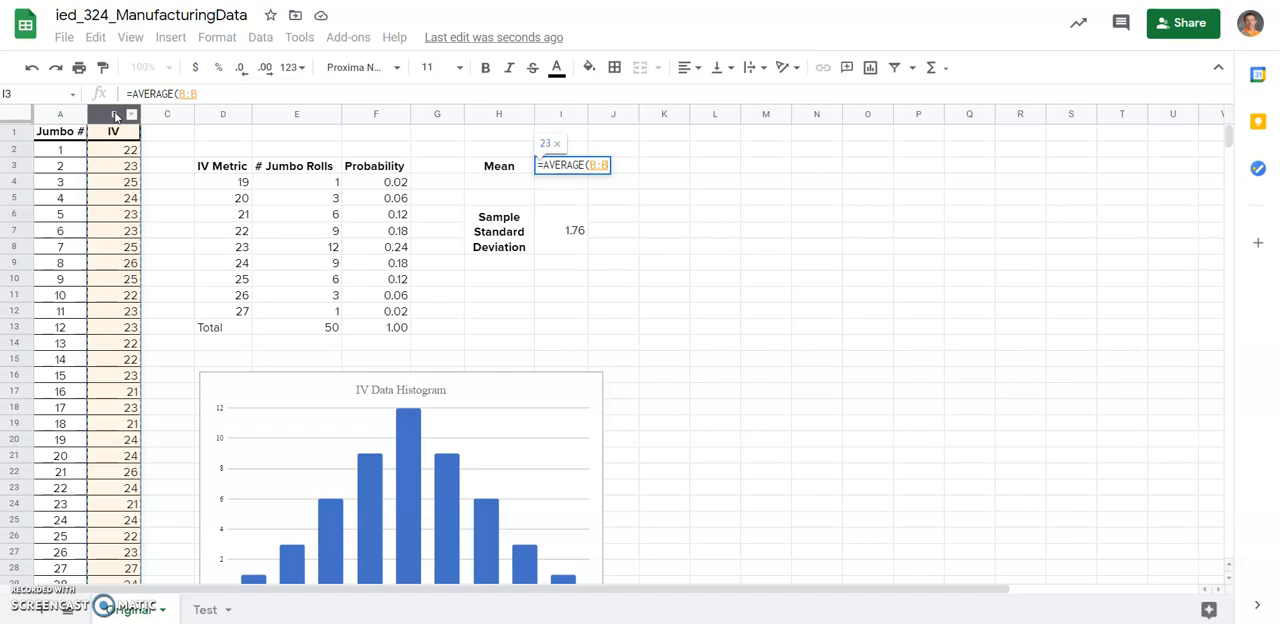
key("Return")
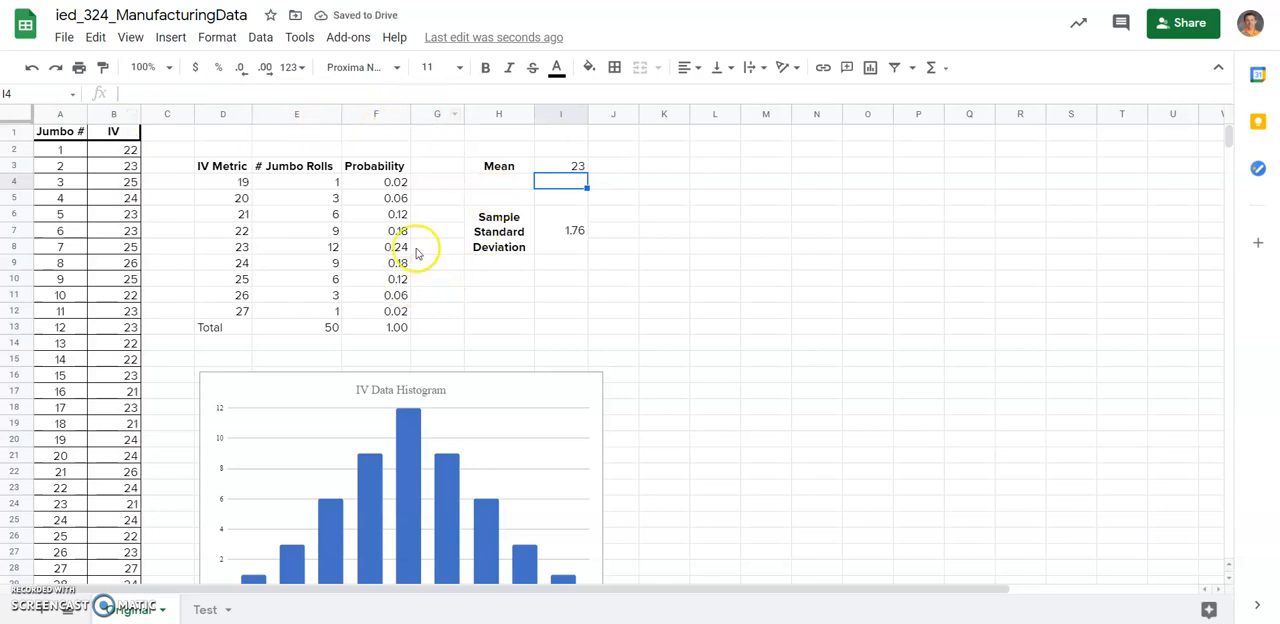
Replace the Sample Standard Deviation value in merged cell I6:I8 with a STDEV.S formula over column B:B.
left_click(548, 241)
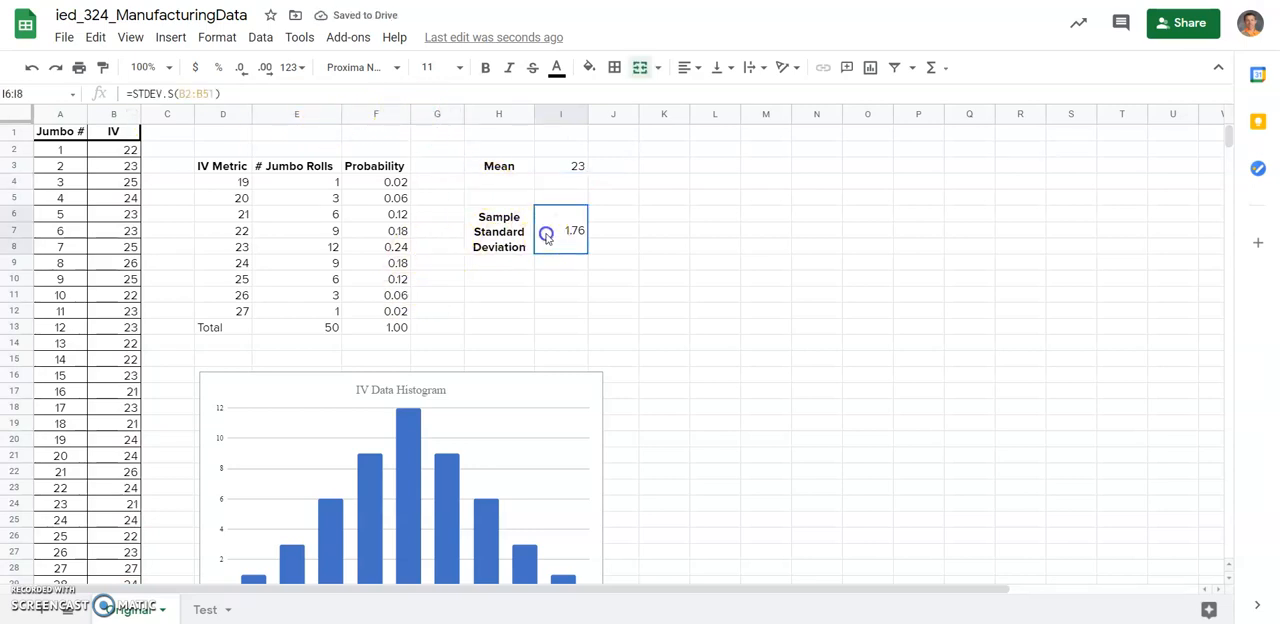
key("Delete")
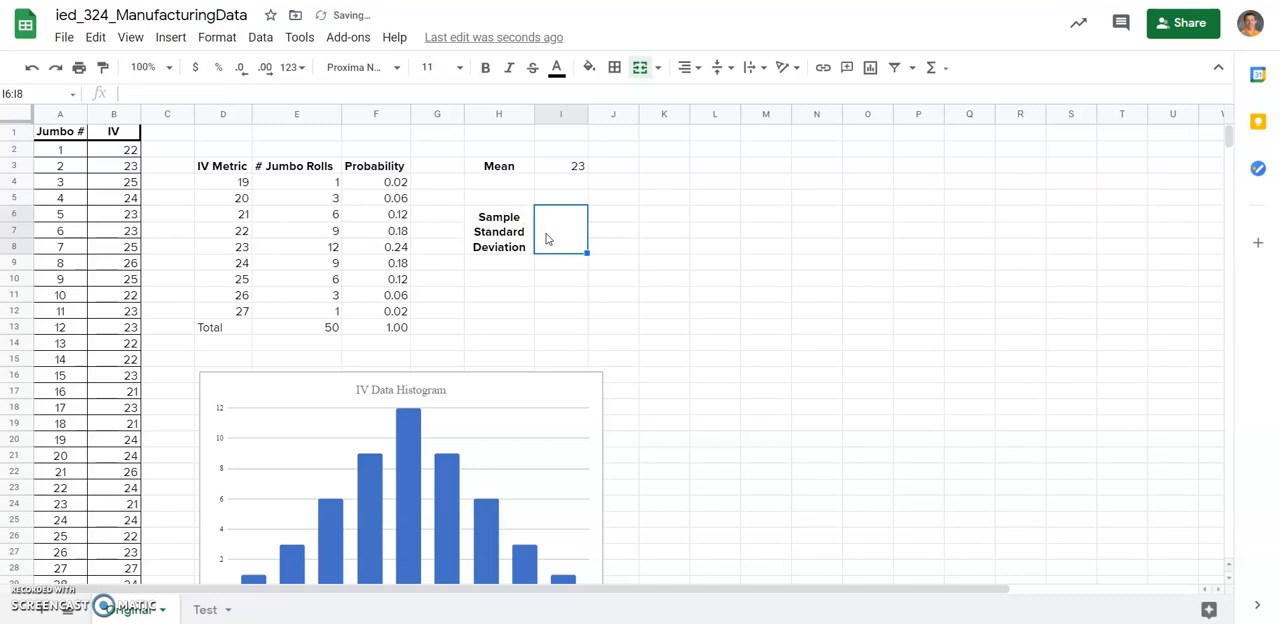
type("=")
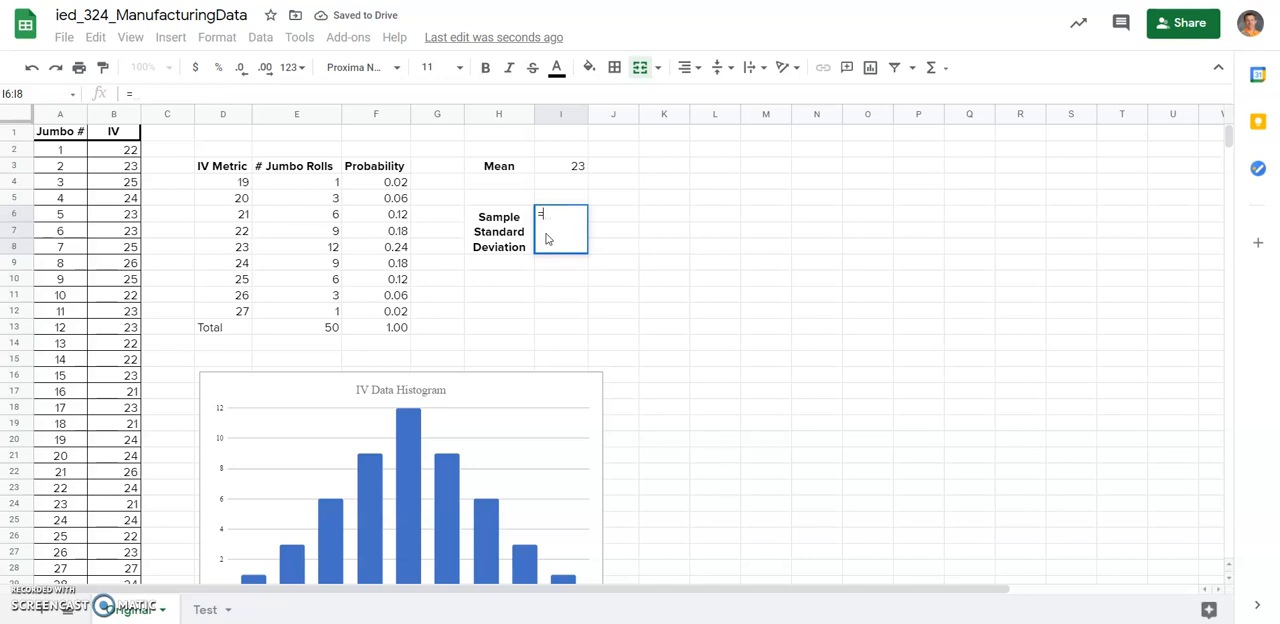
type("st")
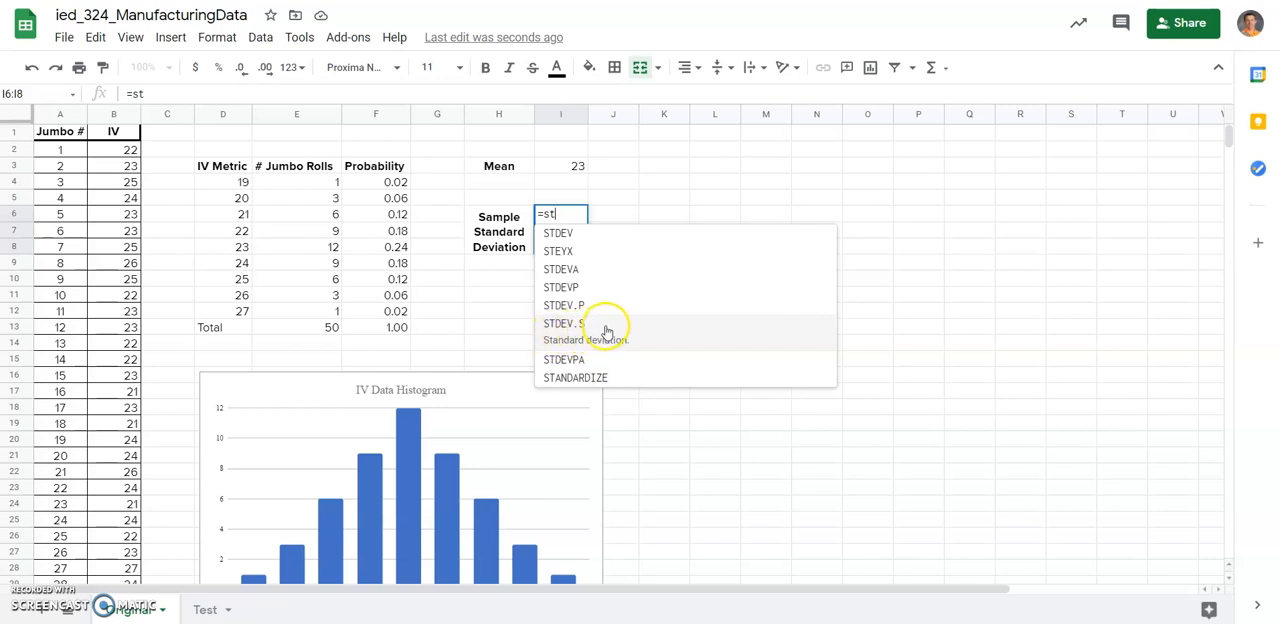
left_click(597, 327)
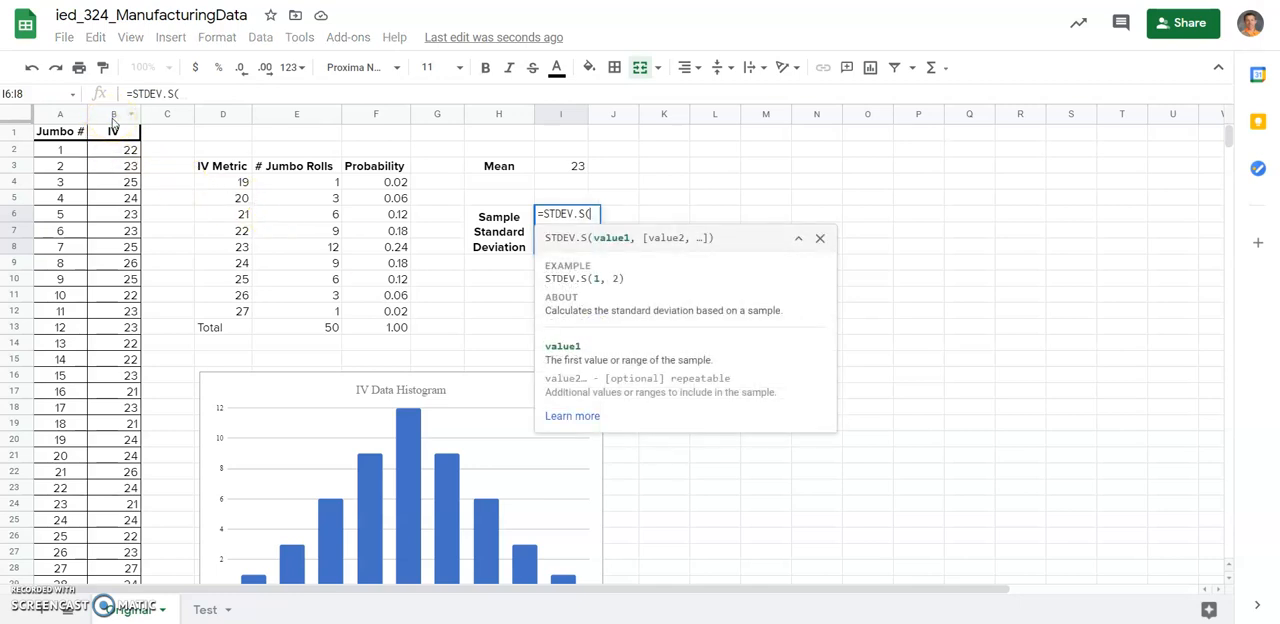
left_click(113, 116)
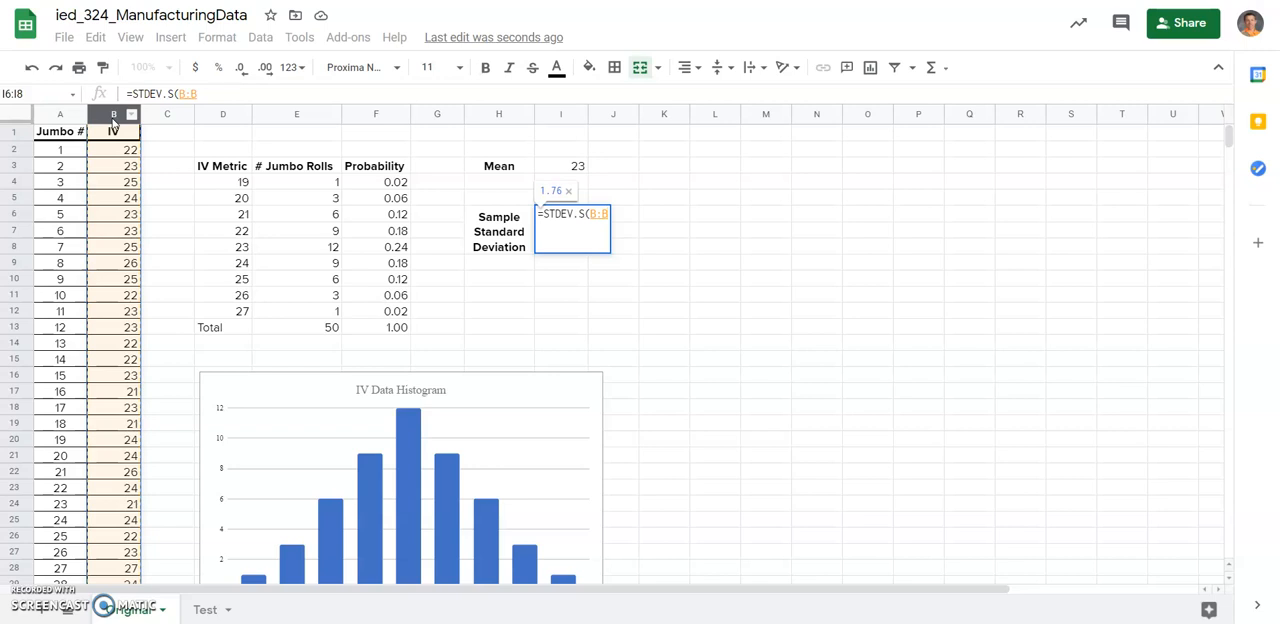
key("Return")
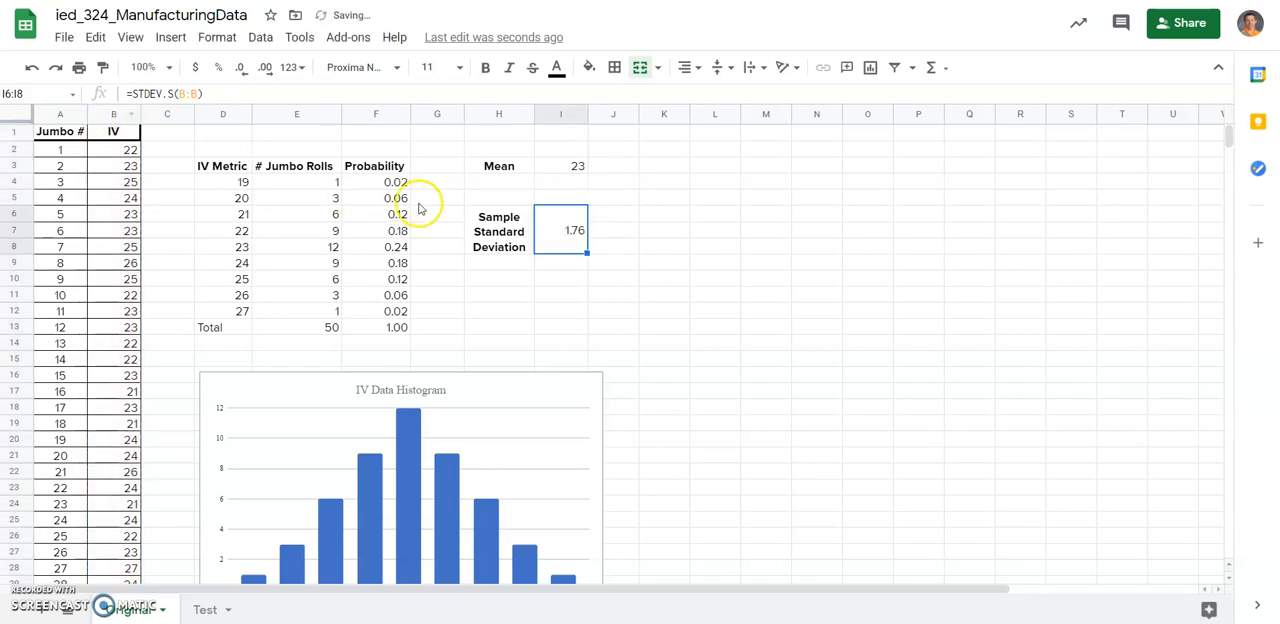
Delete the existing IV Data Histogram chart below the frequency table.
left_click(589, 388)
left_click(589, 370)
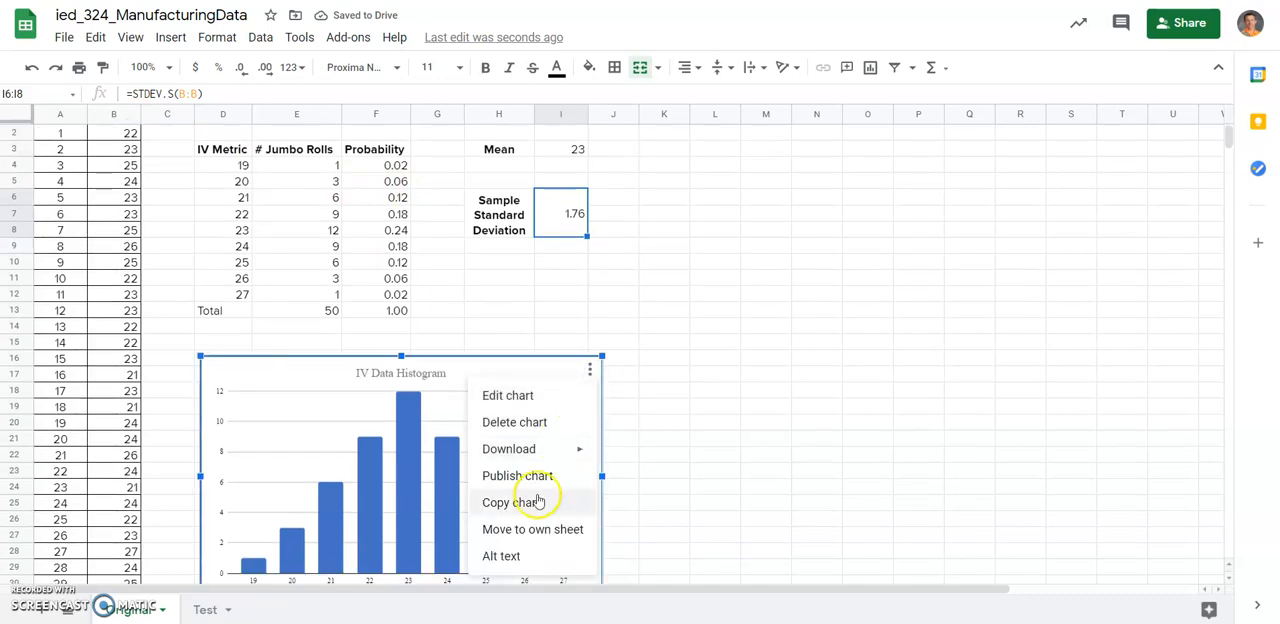
left_click(533, 420)
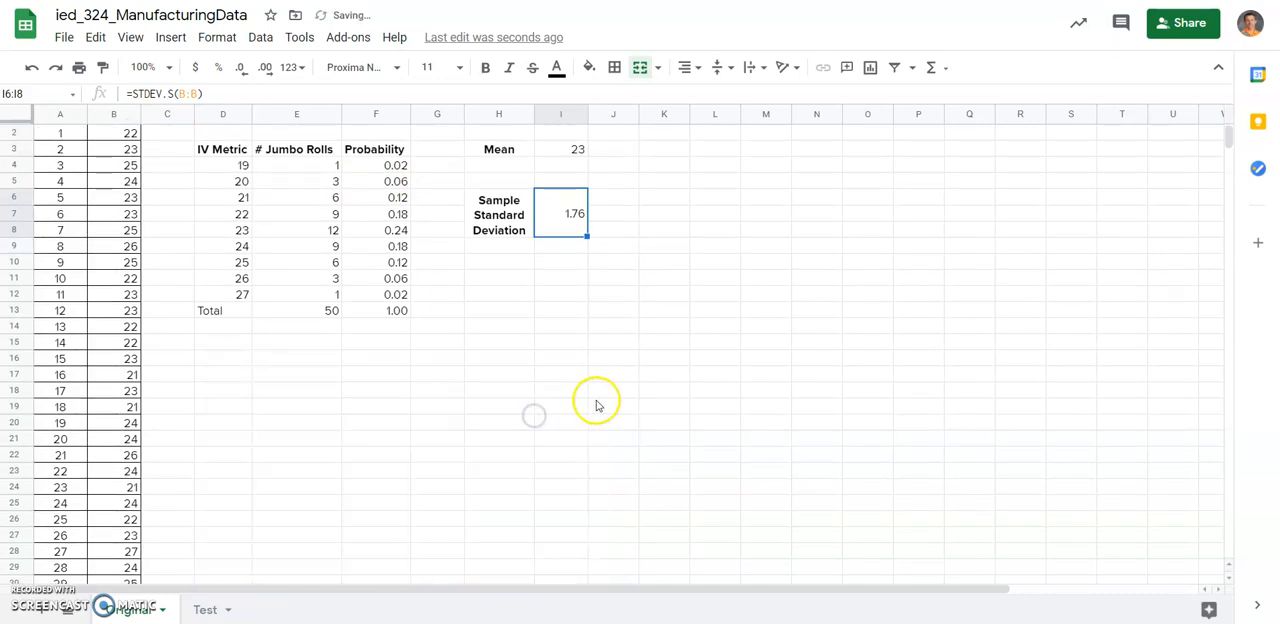
Insert a new chart based on the Jumbo # and IV data in columns A and B.
left_click_drag(1227, 133, 1227, 128)
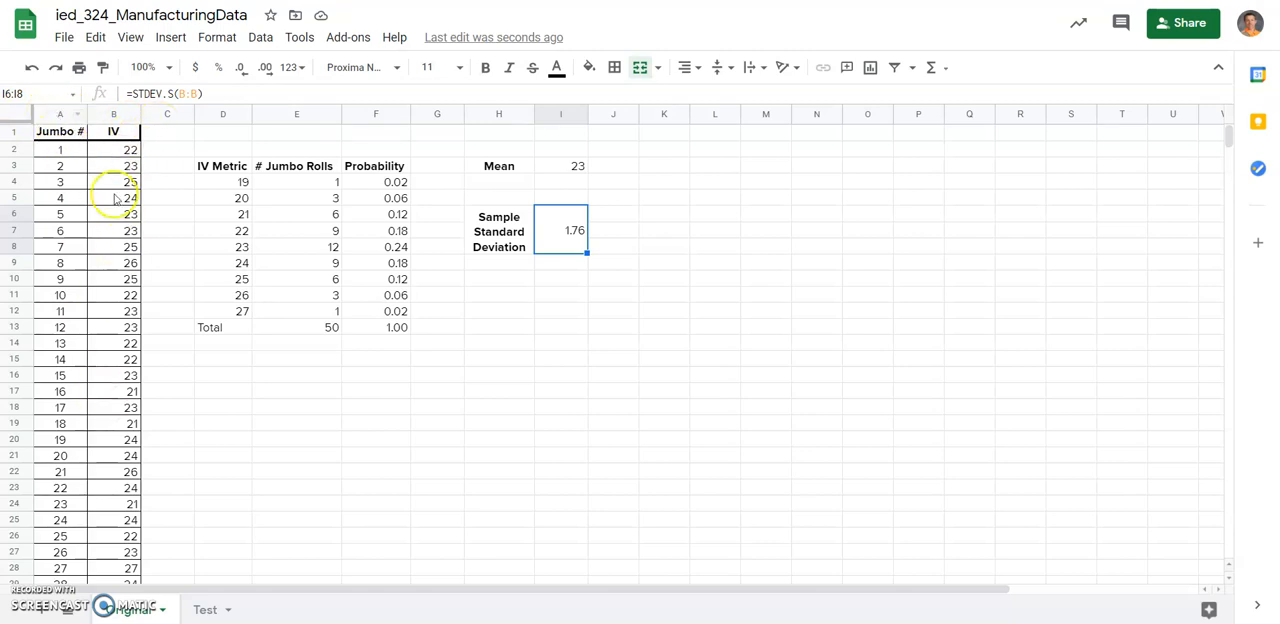
left_click(56, 113)
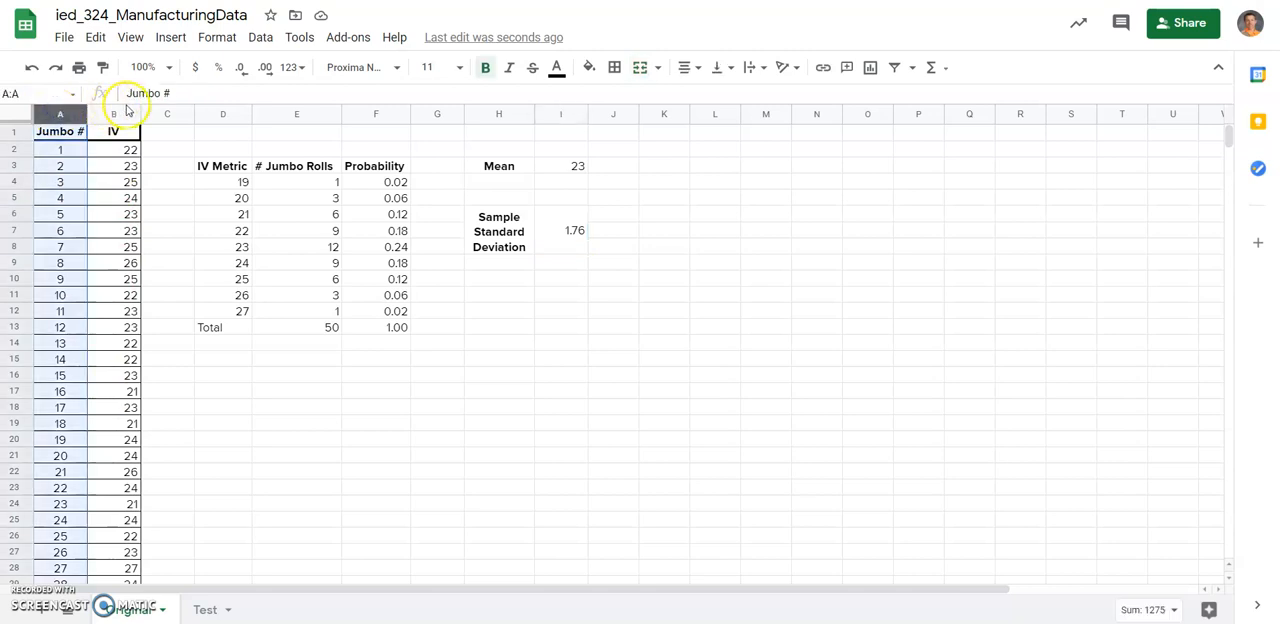
left_click(113, 113, "ctrl")
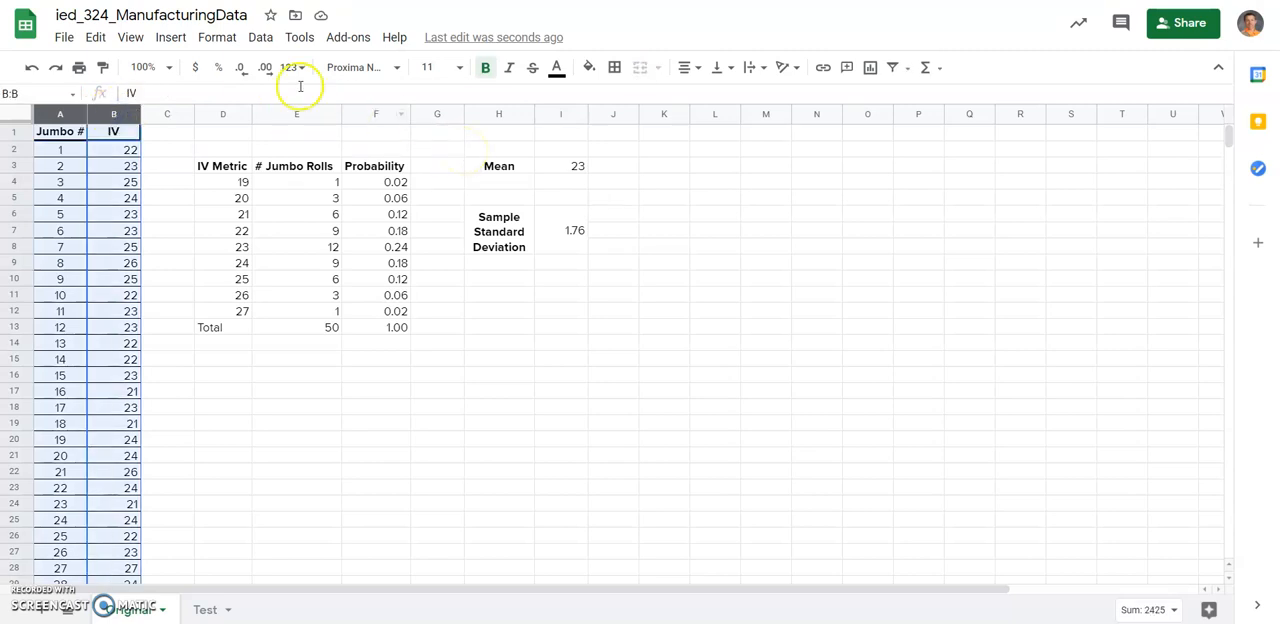
left_click(172, 38)
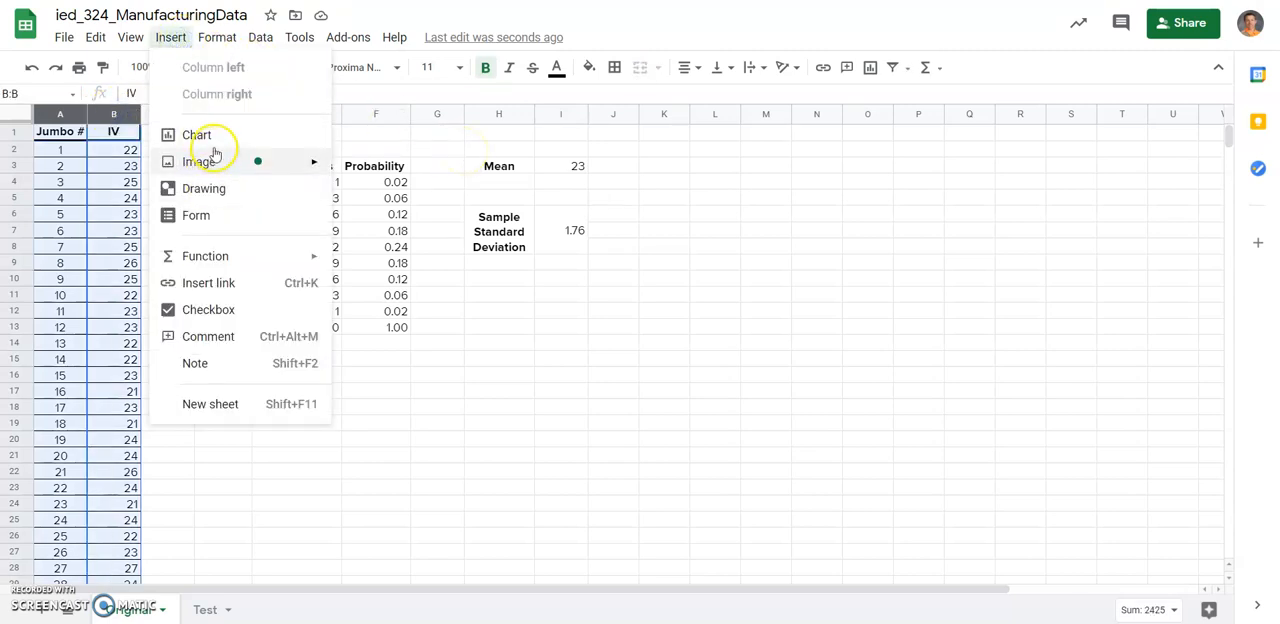
left_click(871, 80)
left_click(871, 80)
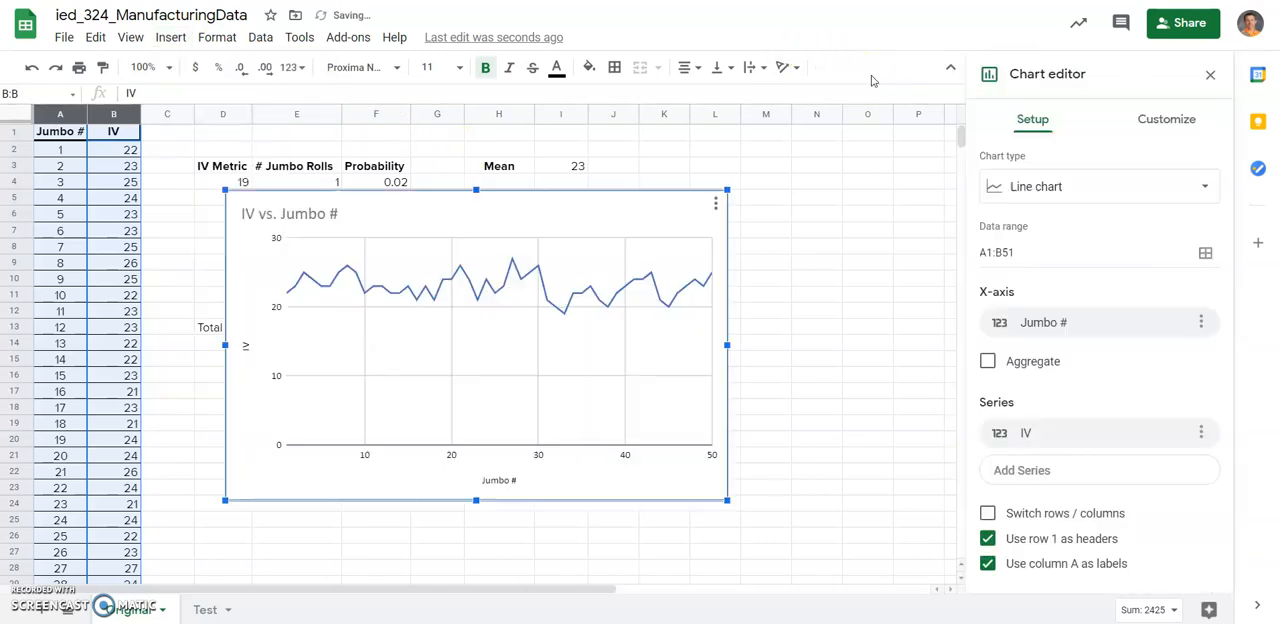
Change the new chart's type from the suggested options to the Histogram of IV.
left_click(1200, 187)
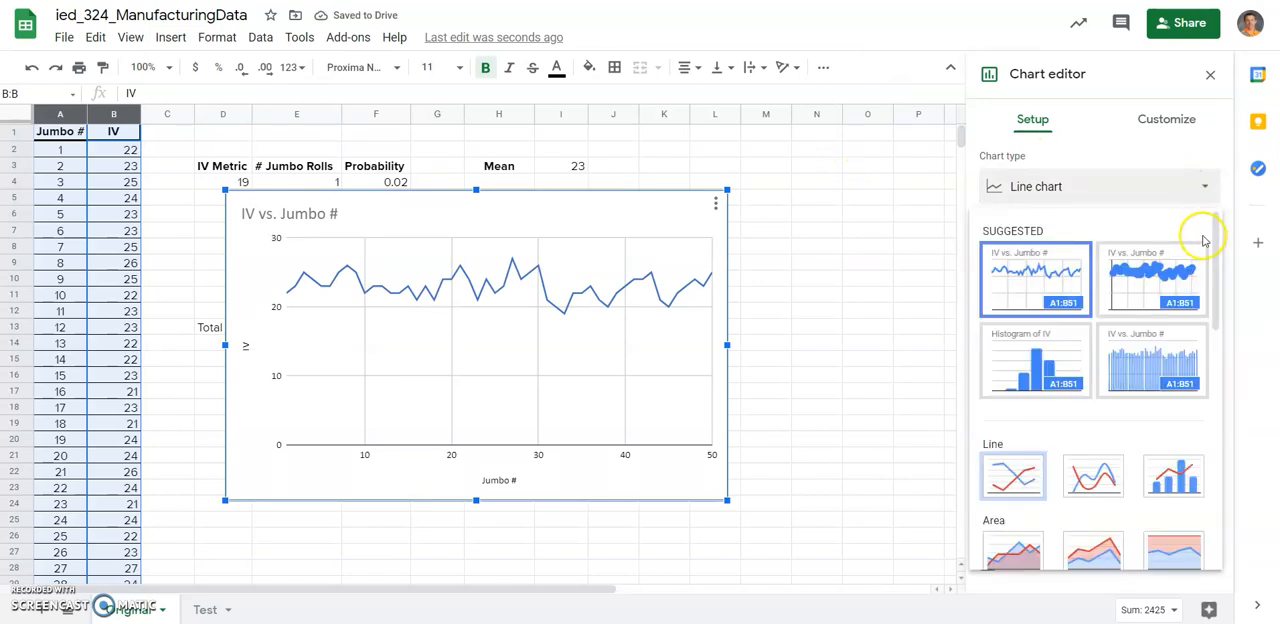
mouse_move(1216, 230)
left_mouse_down()
mouse_move(1203, 490)
mouse_move(1203, 248)
left_mouse_up()
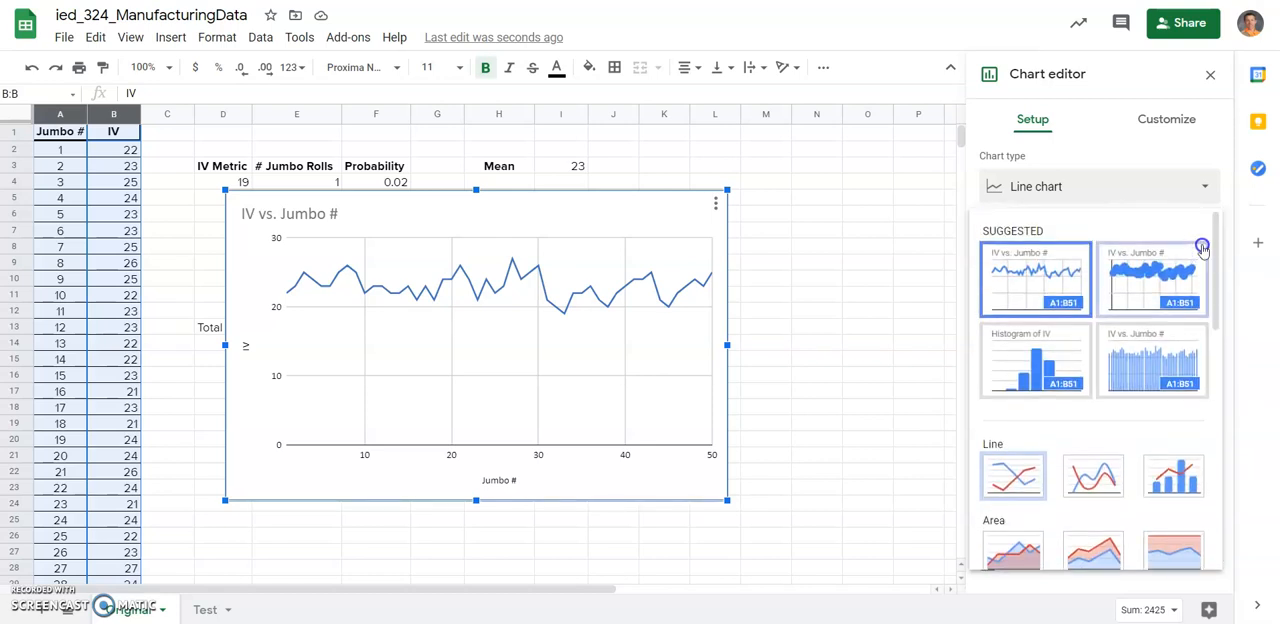
left_click(1039, 347)
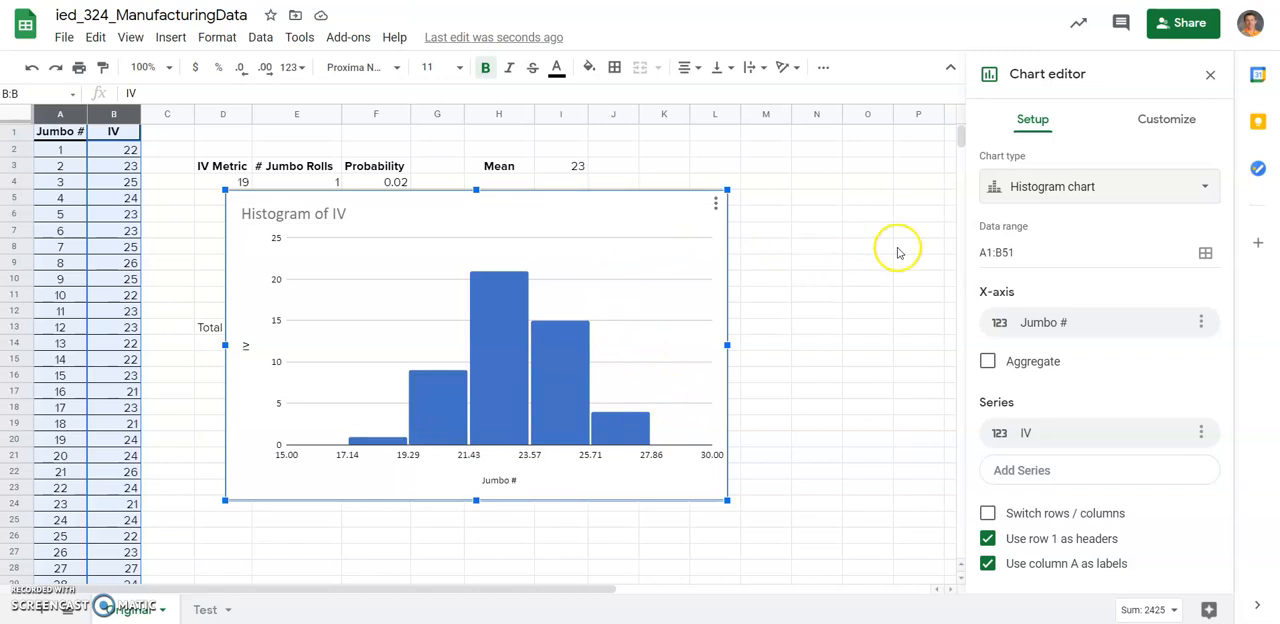
Set the histogram's bucket size to 1 in the chart customization.
left_click(1151, 122)
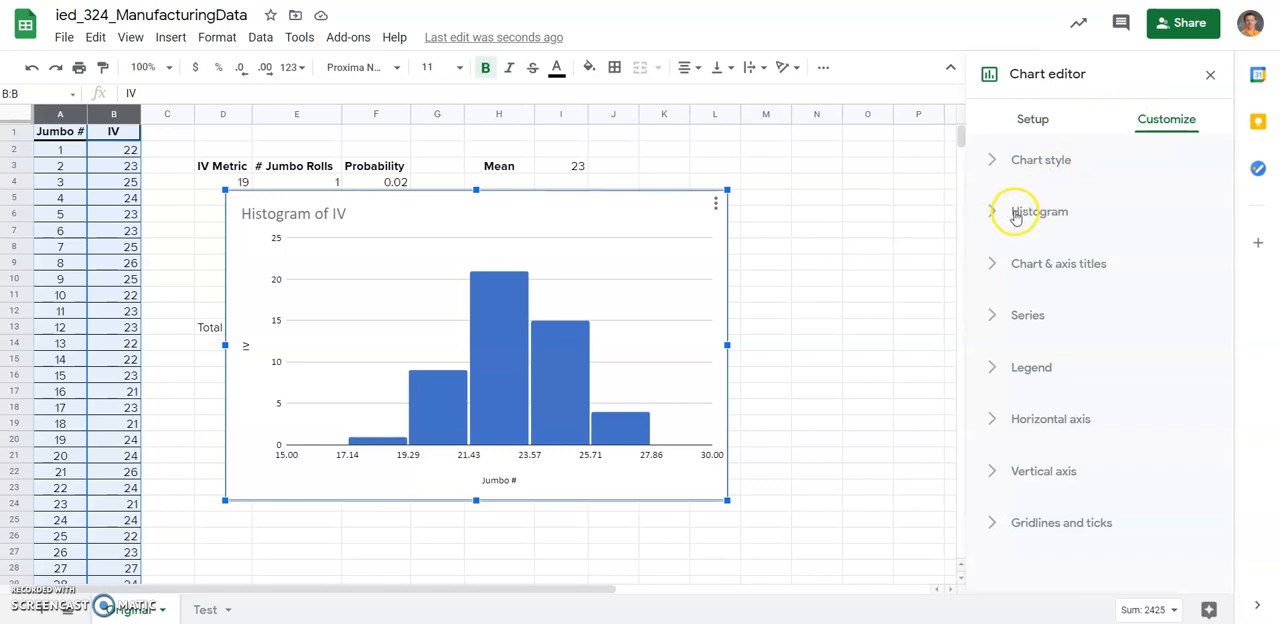
left_click(1000, 218)
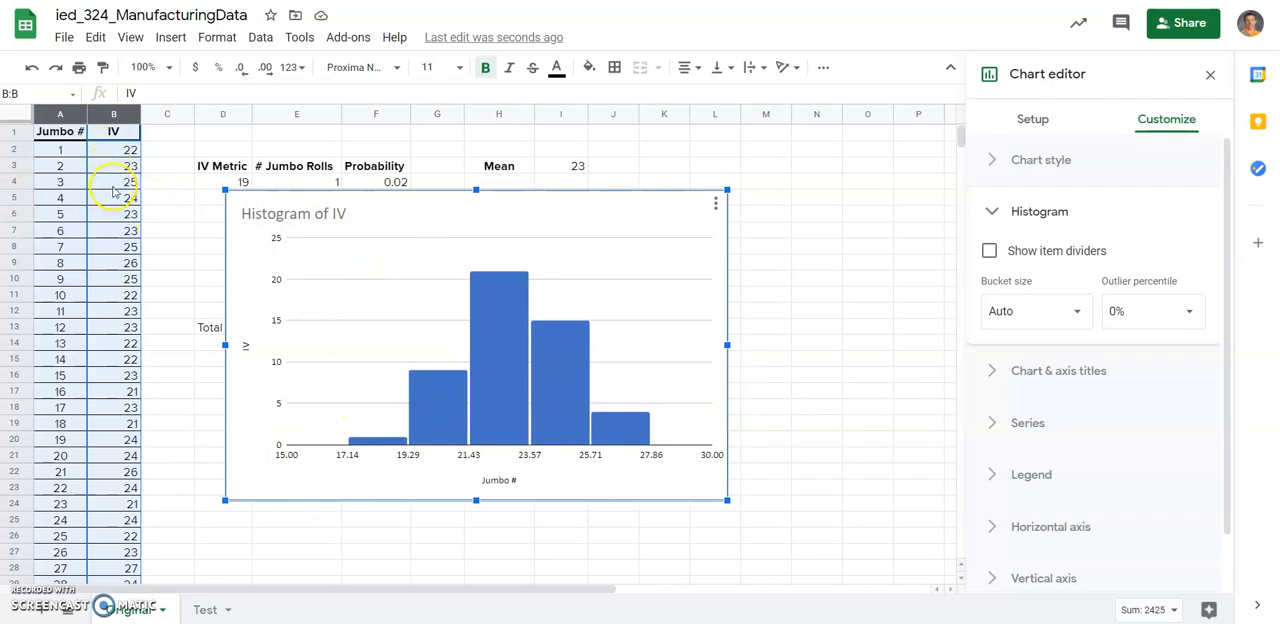
left_click(1078, 310)
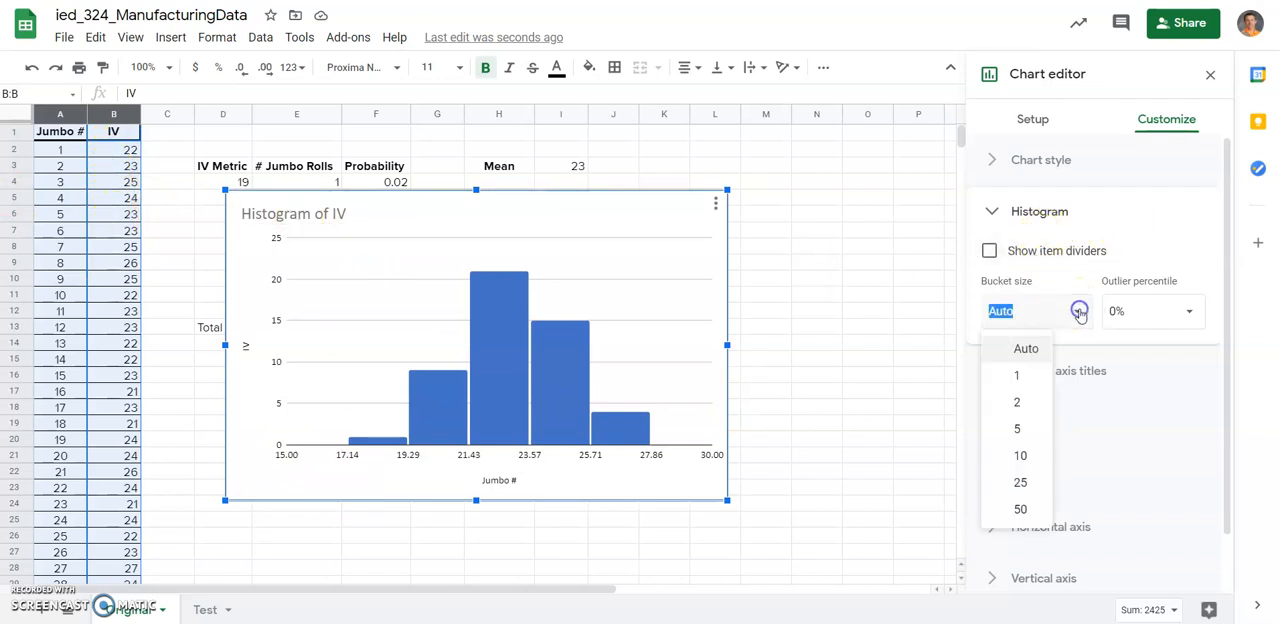
left_click(1019, 376)
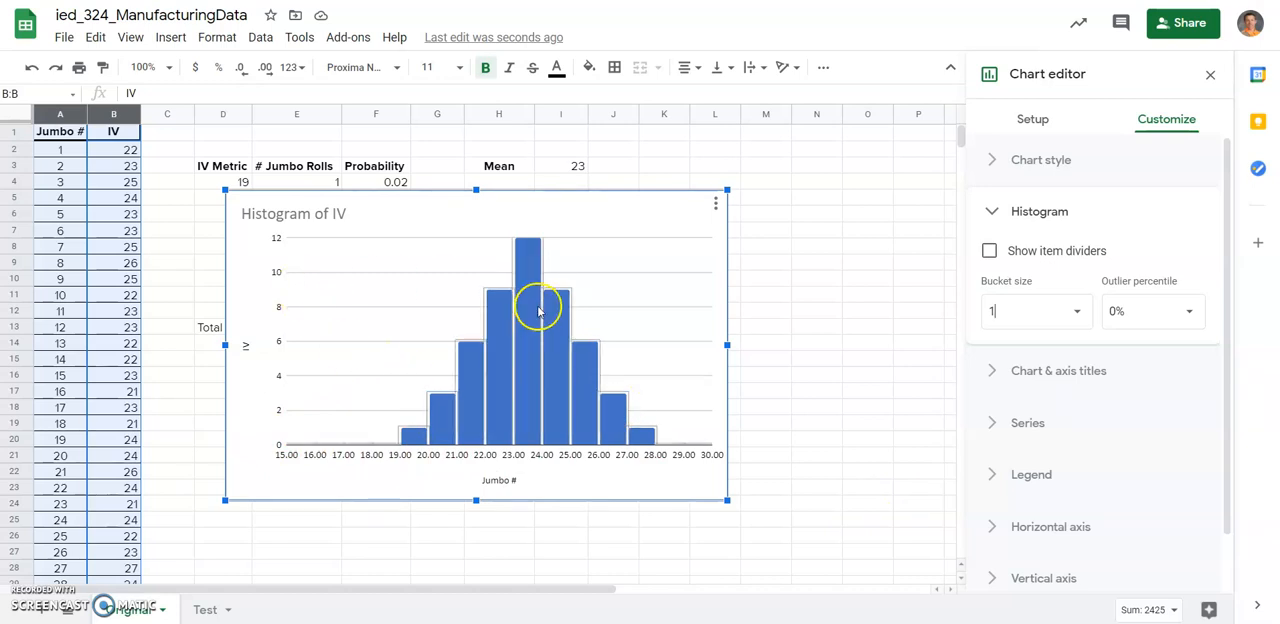
left_click(986, 213)
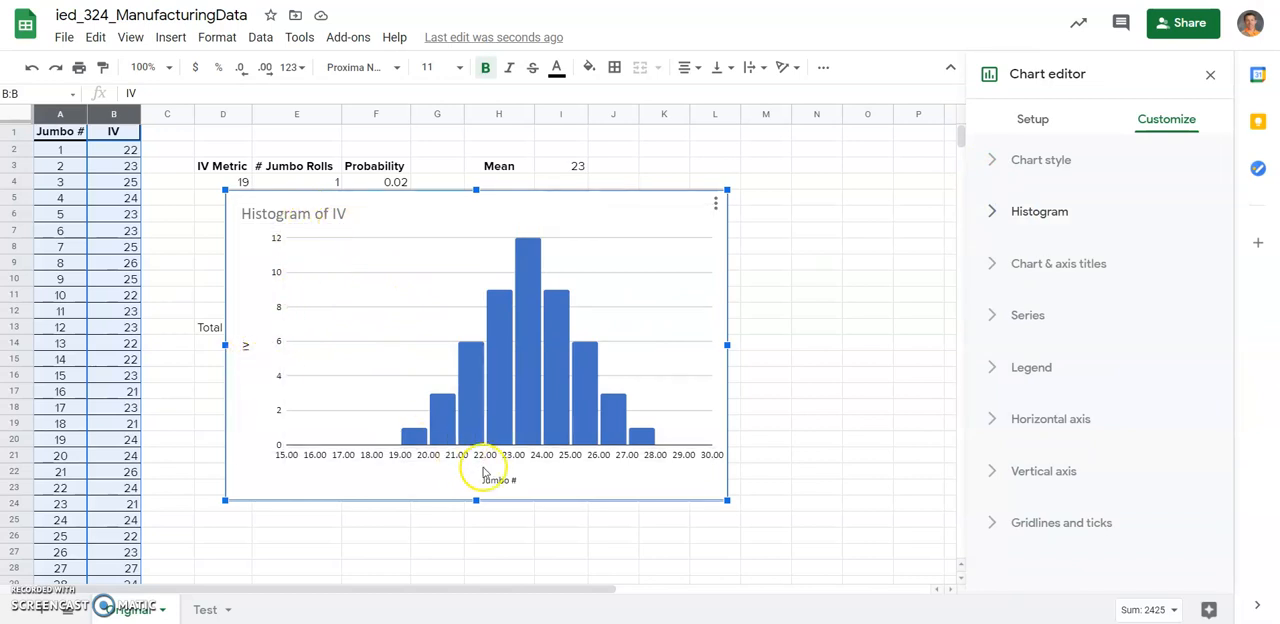
Title the histogram's vertical axis "amount of rolls" and its horizontal axis "IV value", and finish editing the chart.
left_click(246, 347)
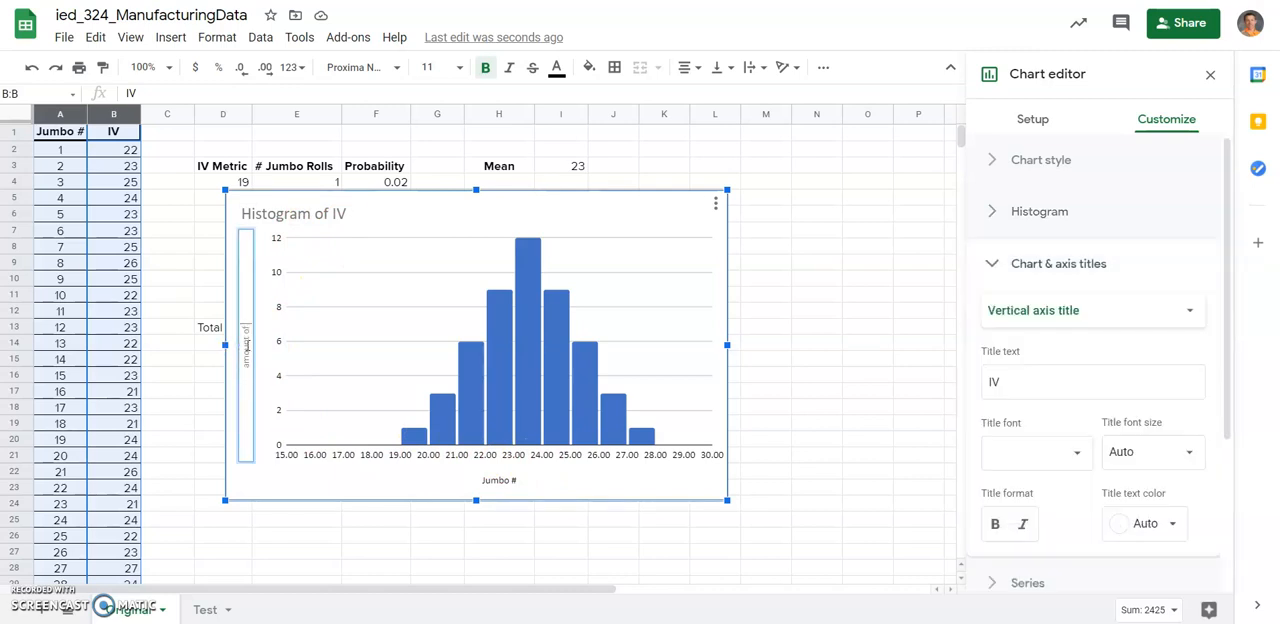
double_click(496, 480)
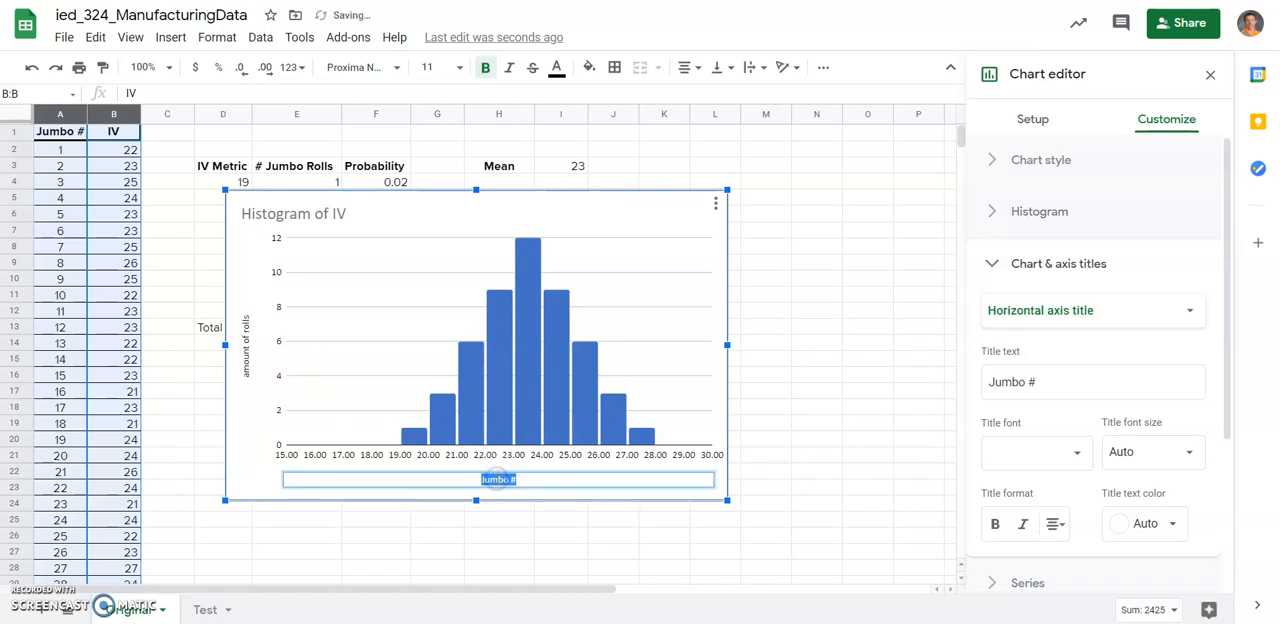
key("BackSpace")
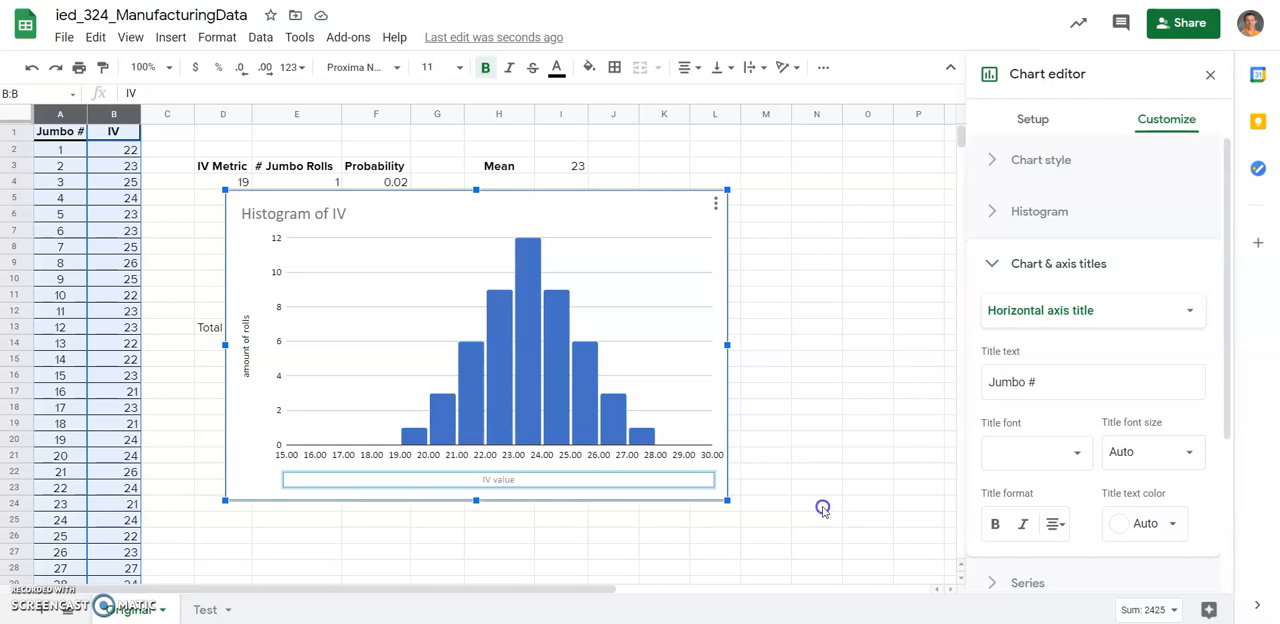
left_click(822, 509)
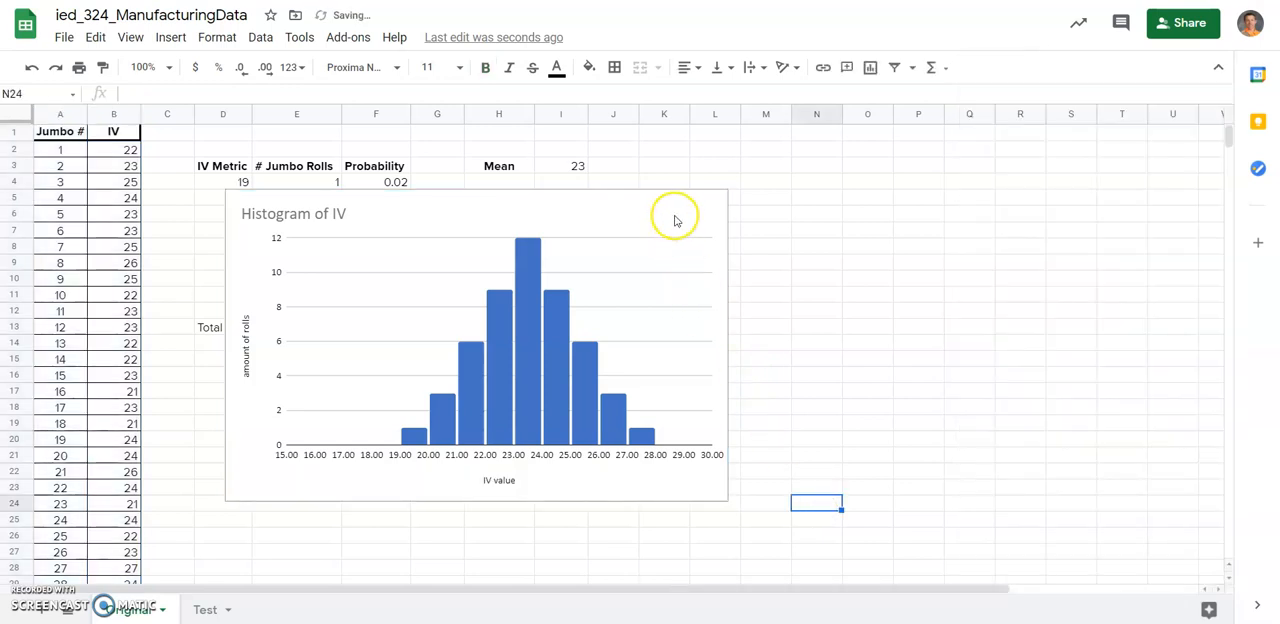
Move the histogram below the frequency table so it no longer covers the data and statistics.
left_click_drag(654, 229, 607, 377)
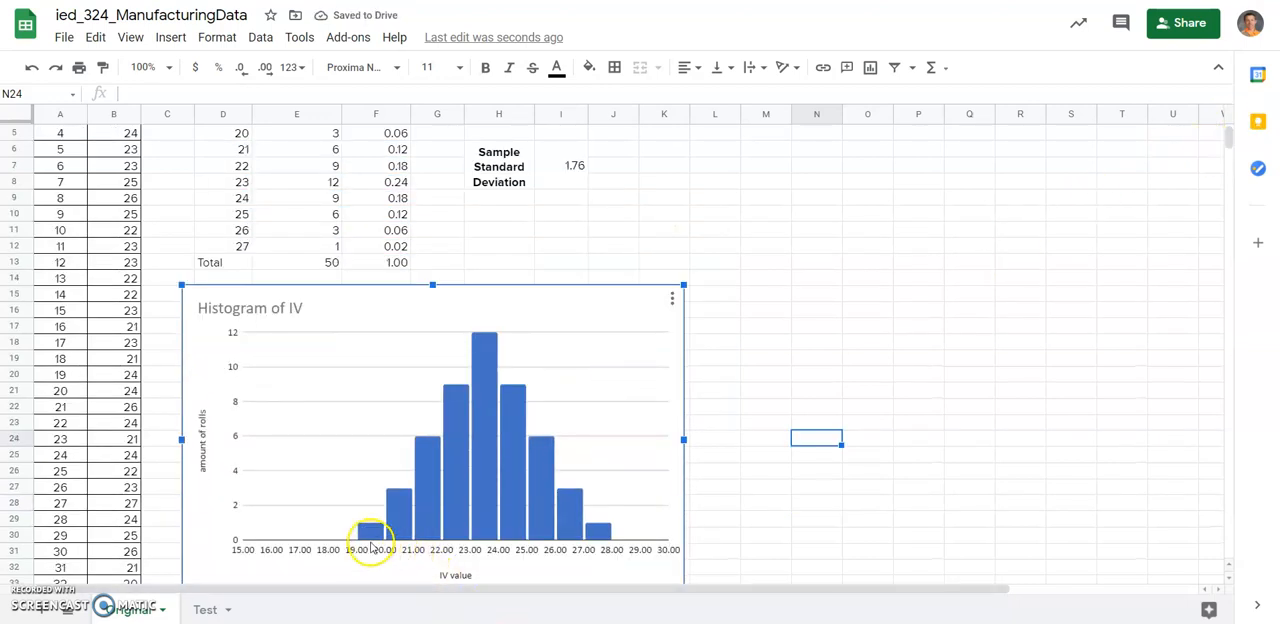
Clear the # Jumbo Rolls values in E4:E12 and the Probability values in F4:F13 of the frequency table.
mouse_move(368, 539)
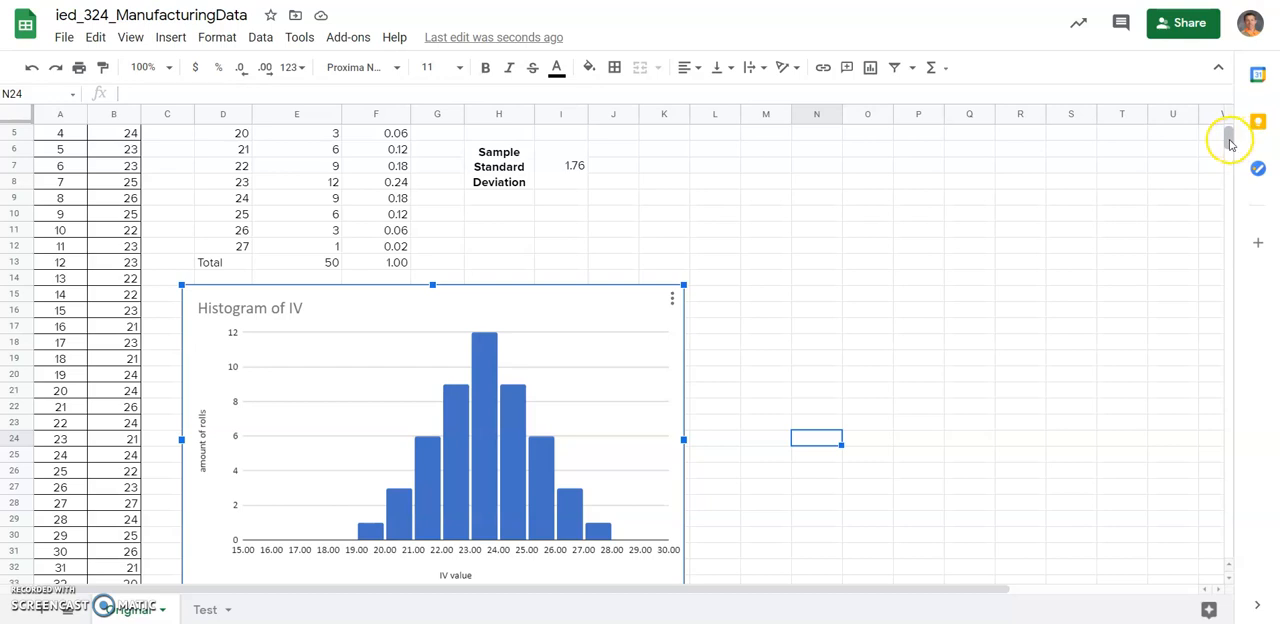
left_click_drag(1229, 131, 1223, 124)
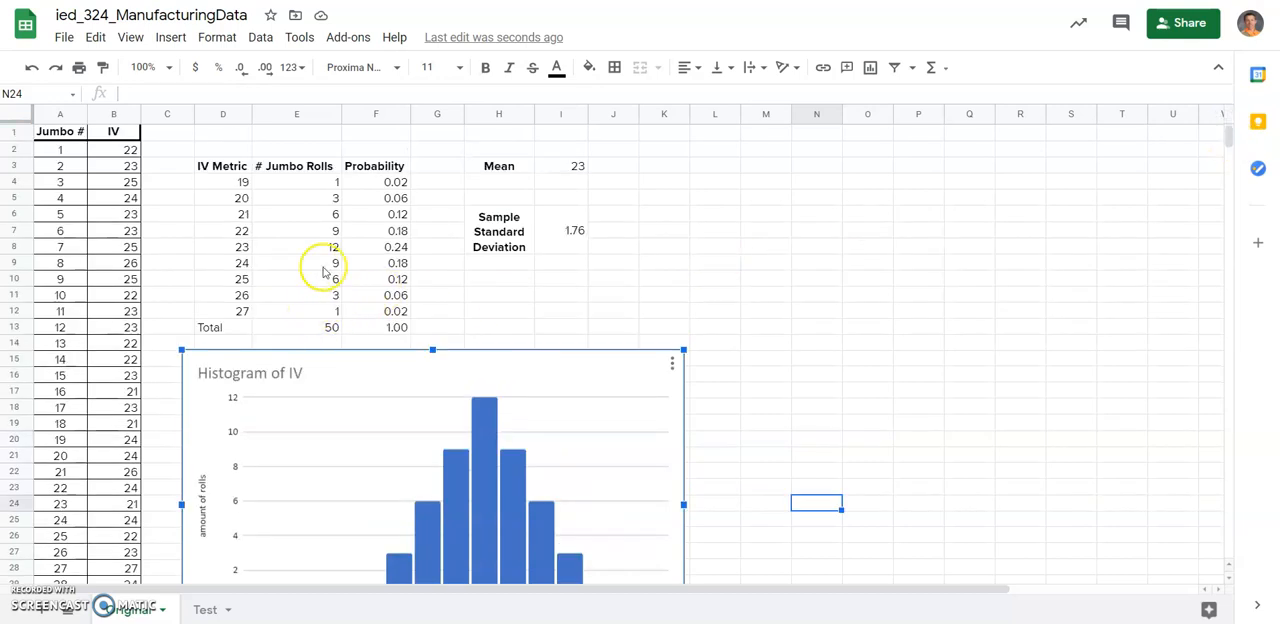
left_click(319, 190)
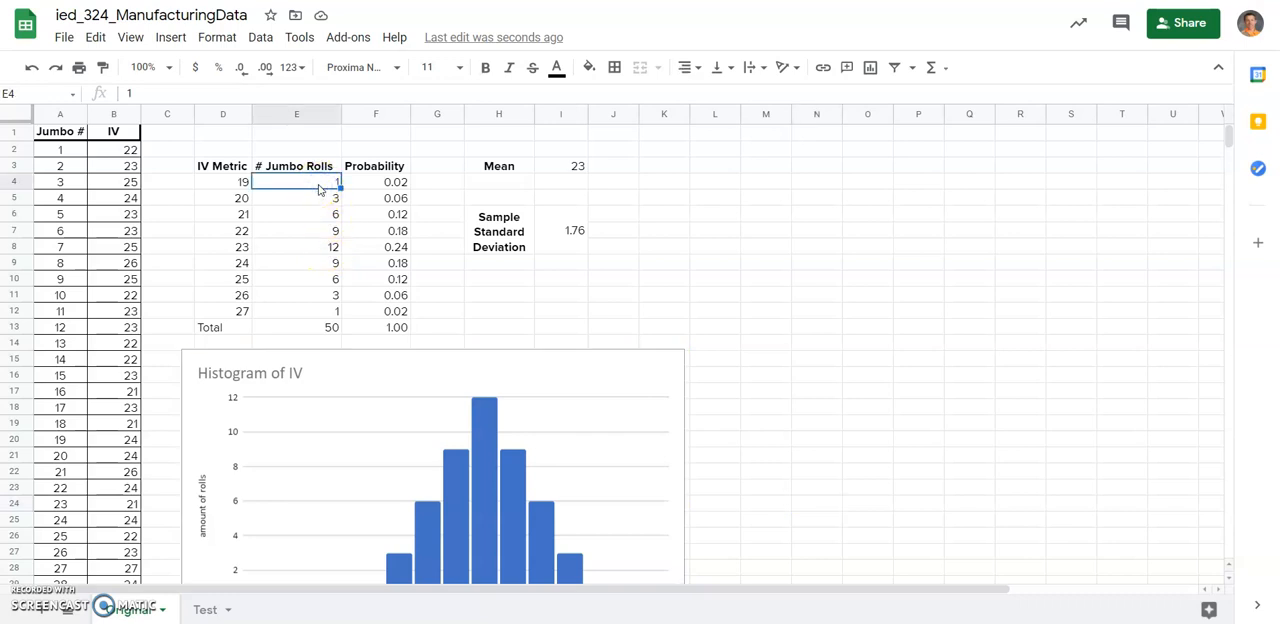
left_click_drag(319, 187, 315, 312)
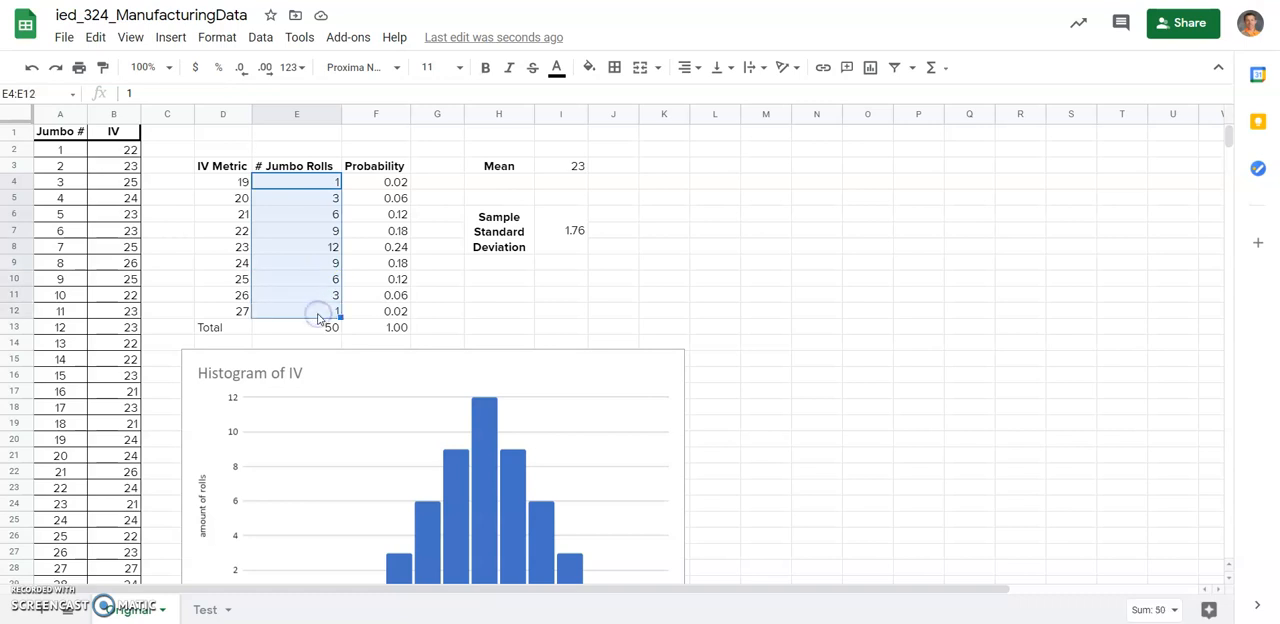
key("Delete")
left_click_drag(385, 190, 386, 324)
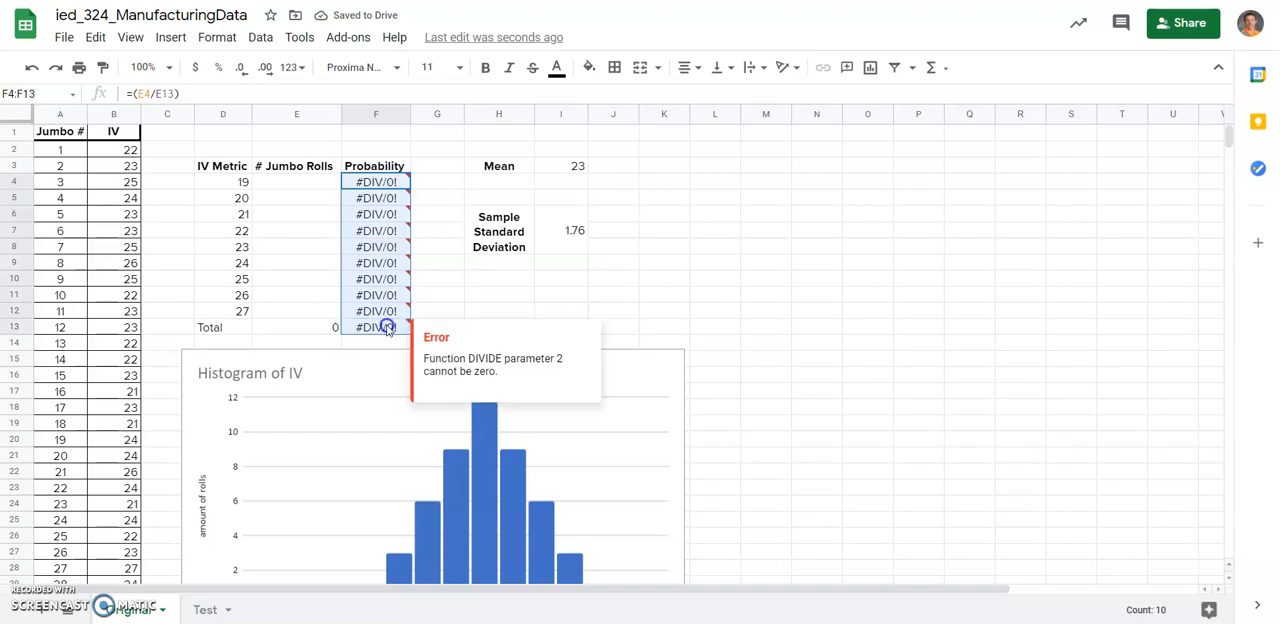
key("Delete")
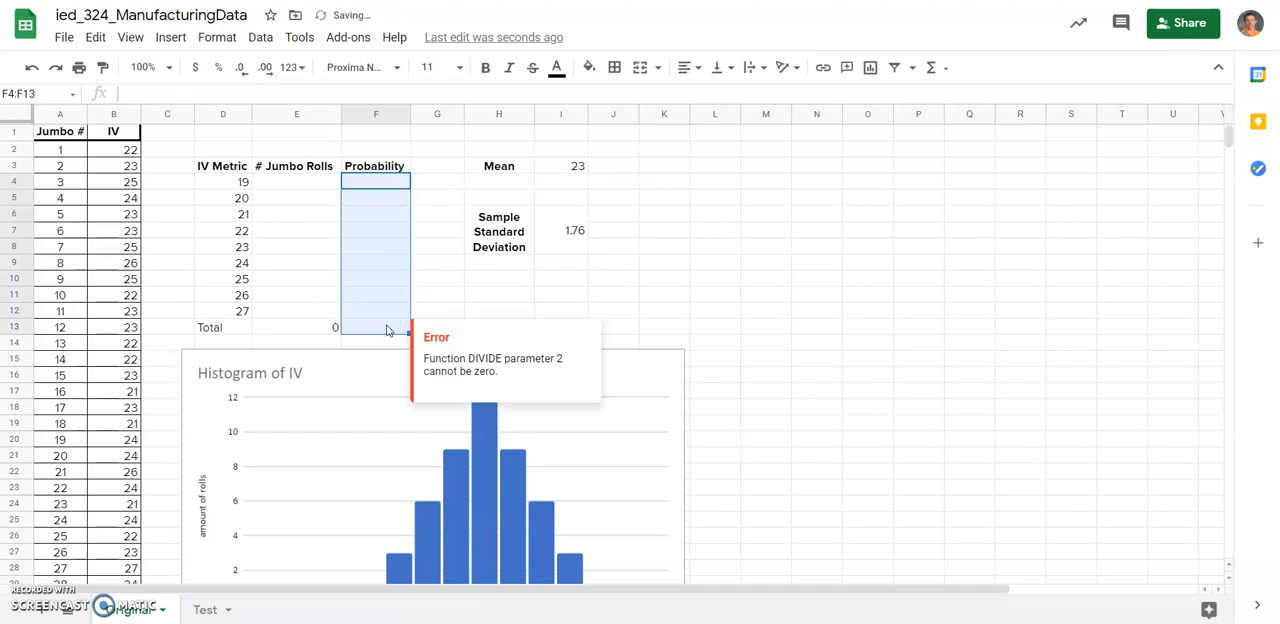
Enter =COUNTIF(B:B,D4) in E4 to count the rolls with that IV value, and fill the formula down to E12.
left_click(281, 184)
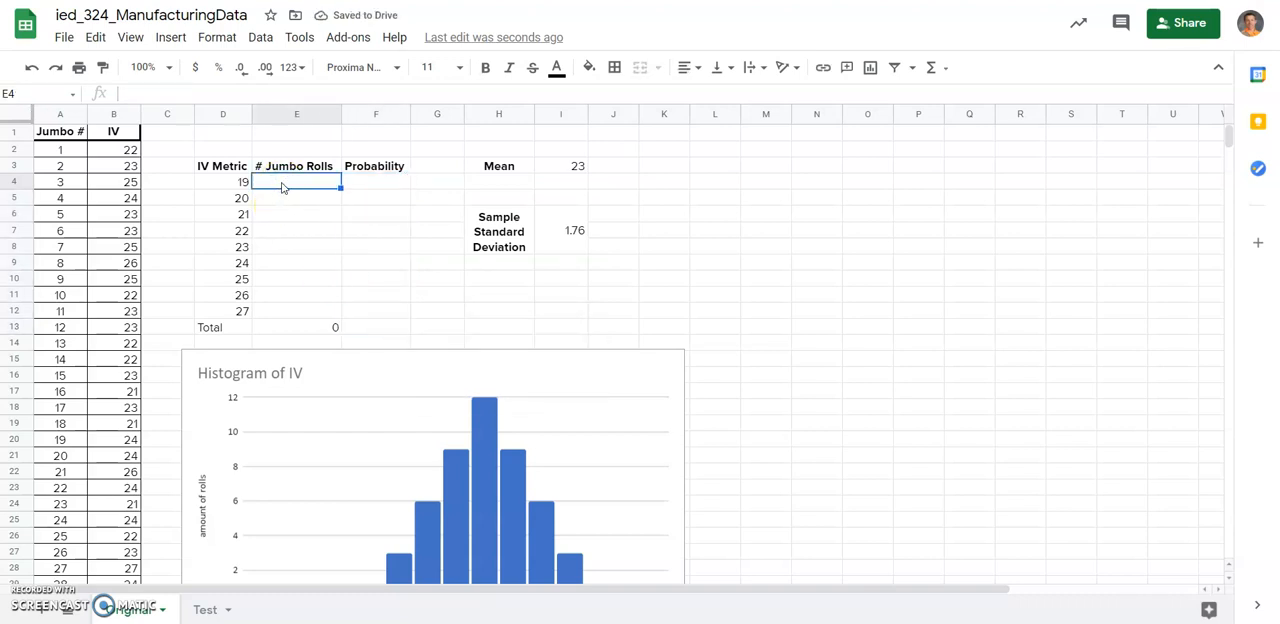
type("=")
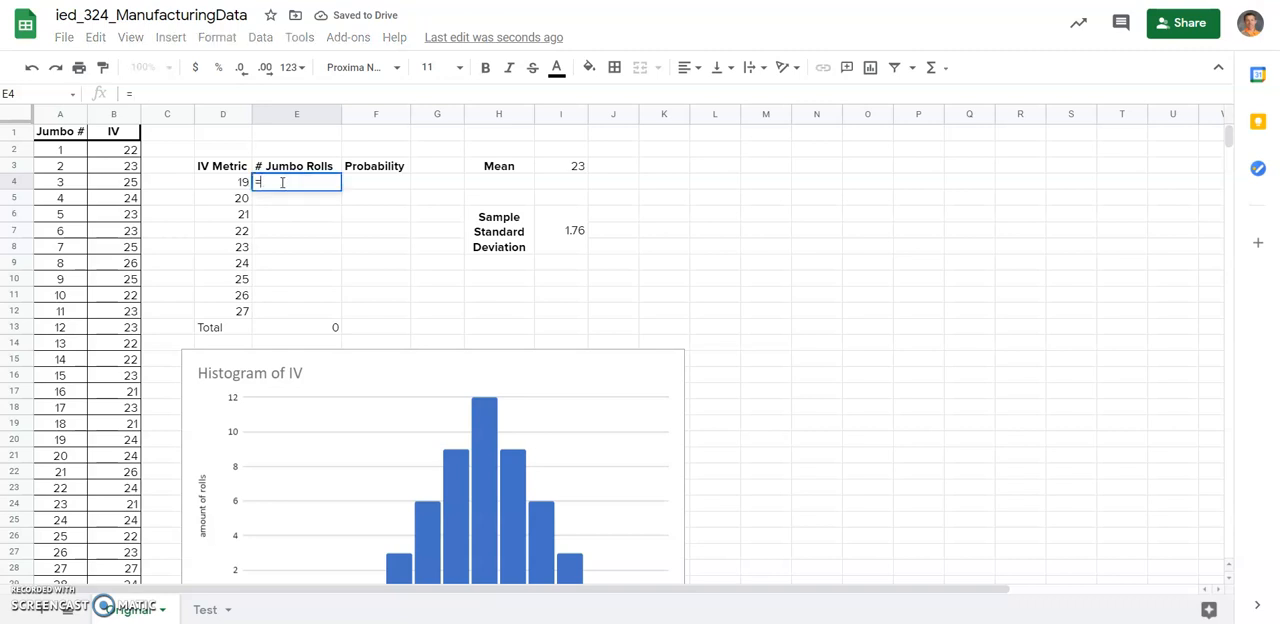
type("count")
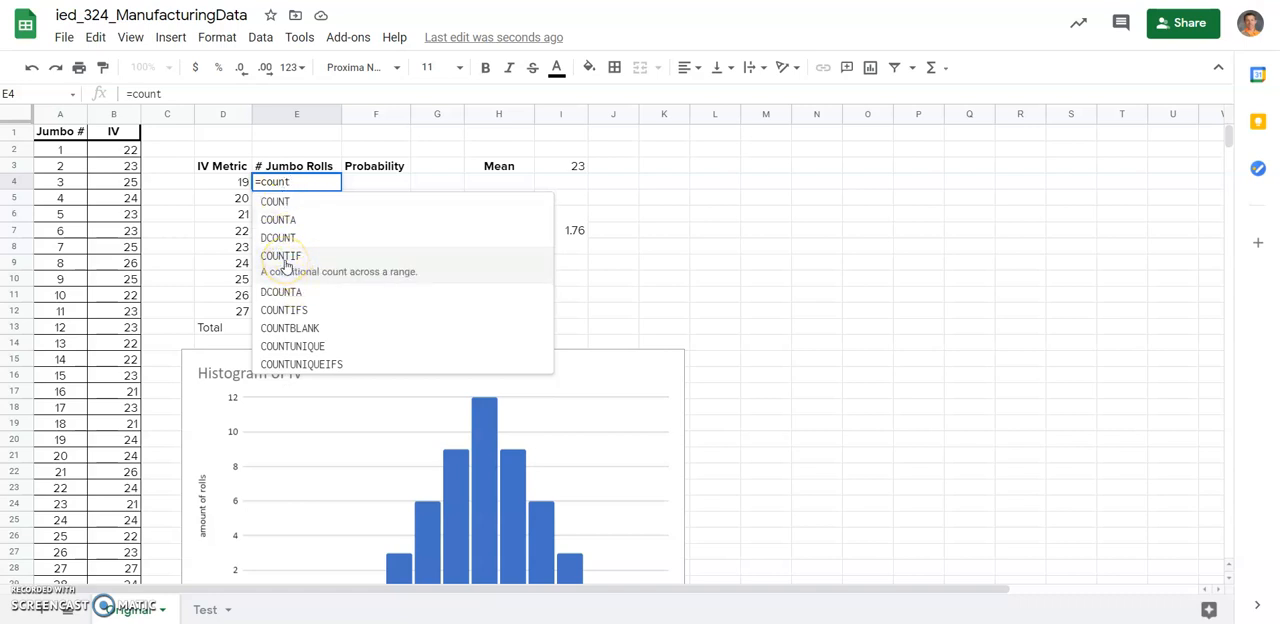
left_click(286, 265)
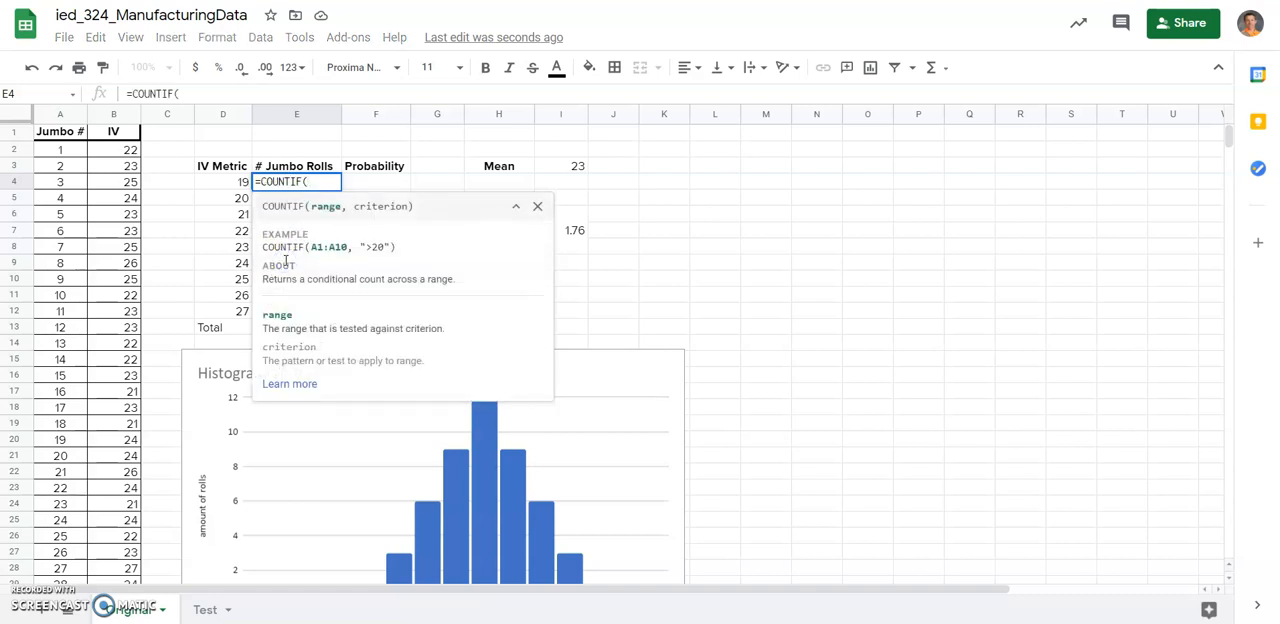
left_click(113, 114)
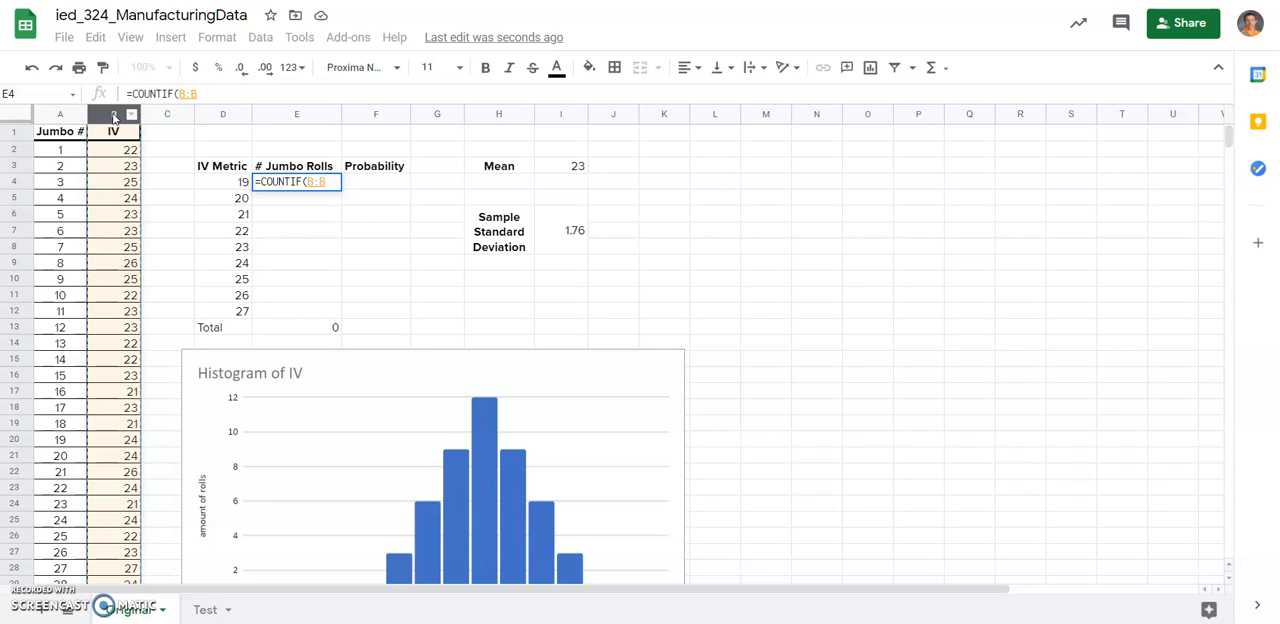
type(",")
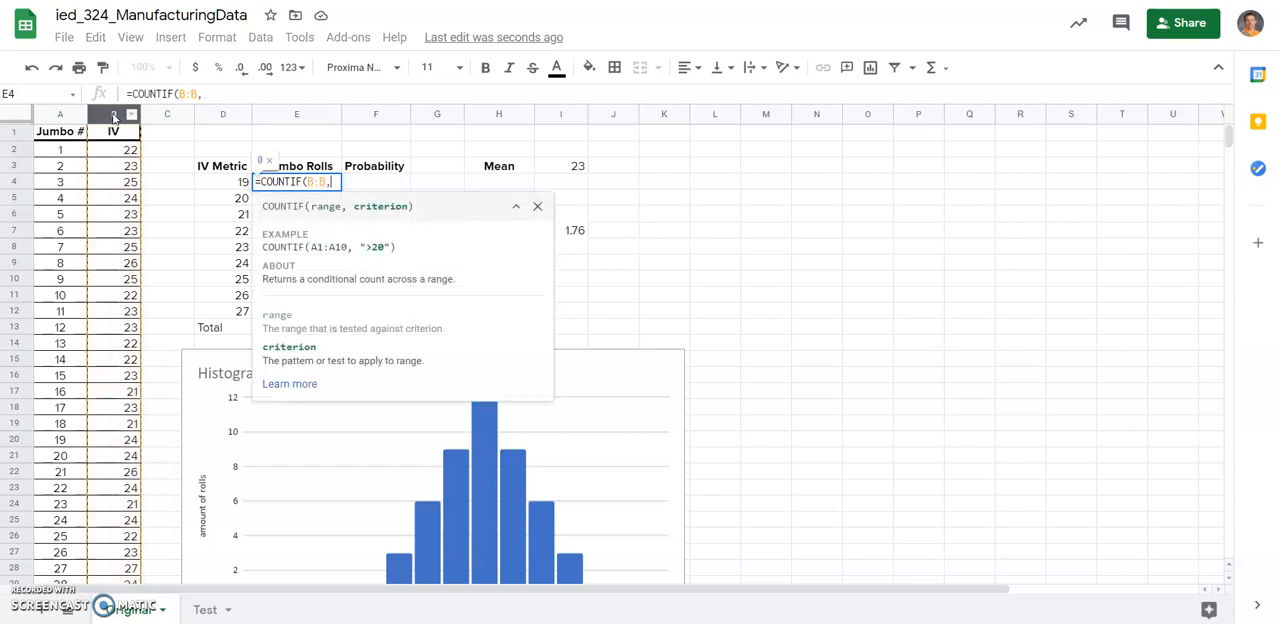
left_click(218, 183)
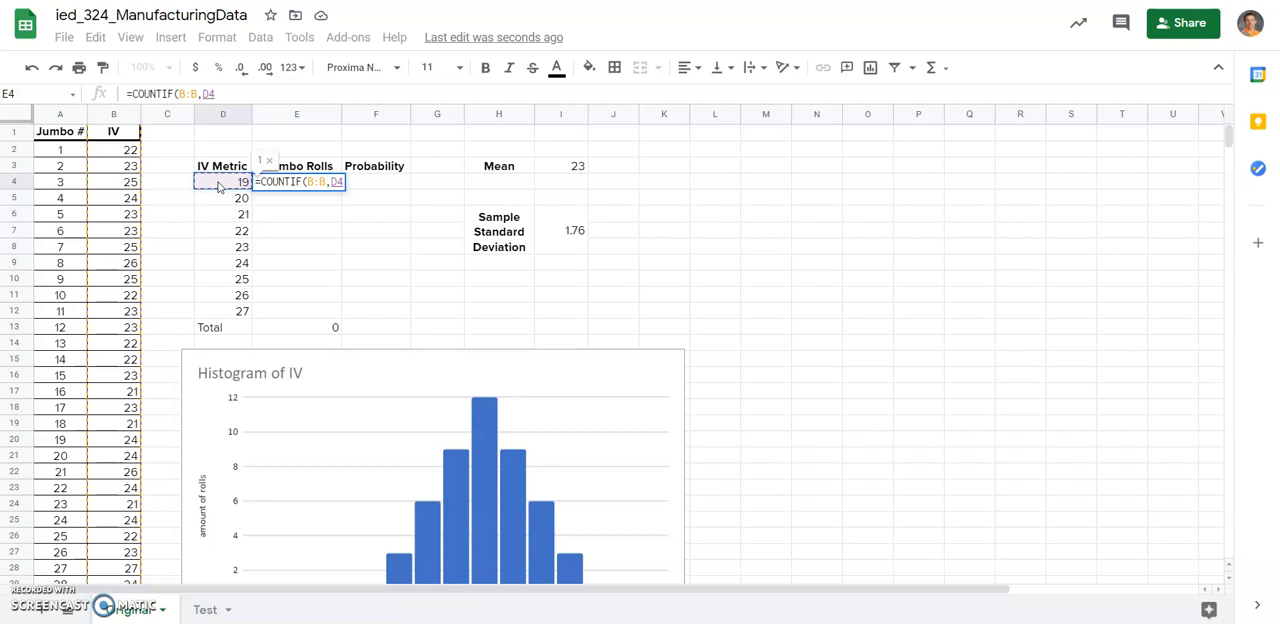
key("Return")
left_click(300, 182)
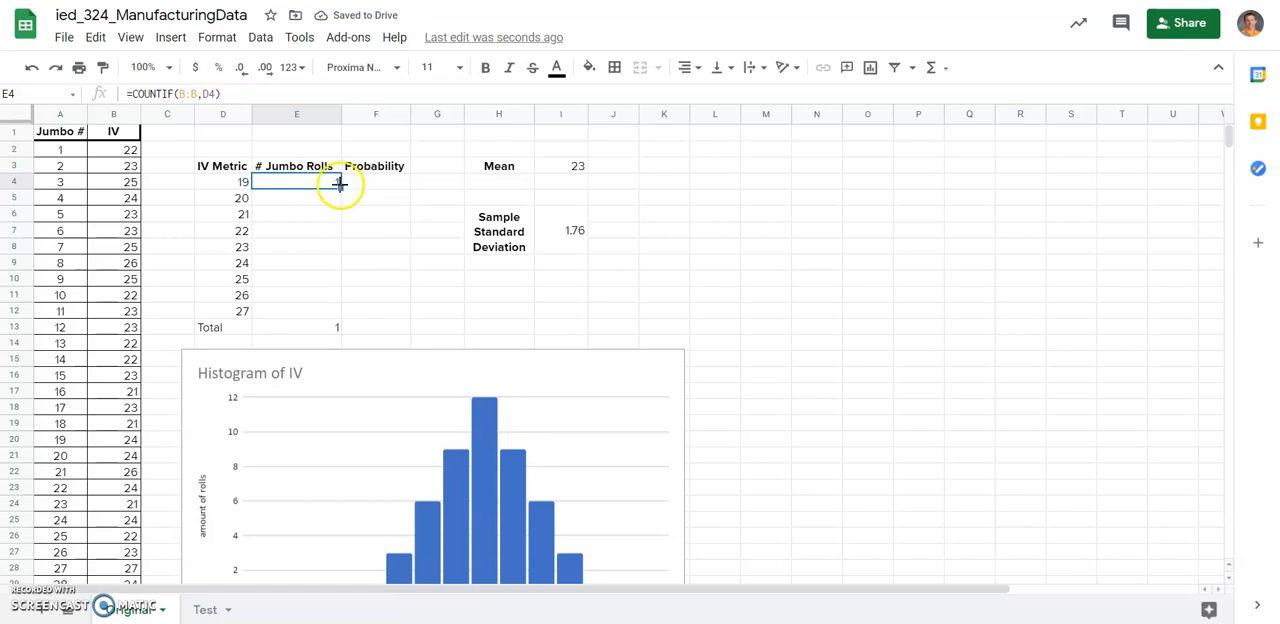
left_click_drag(340, 186, 334, 317)
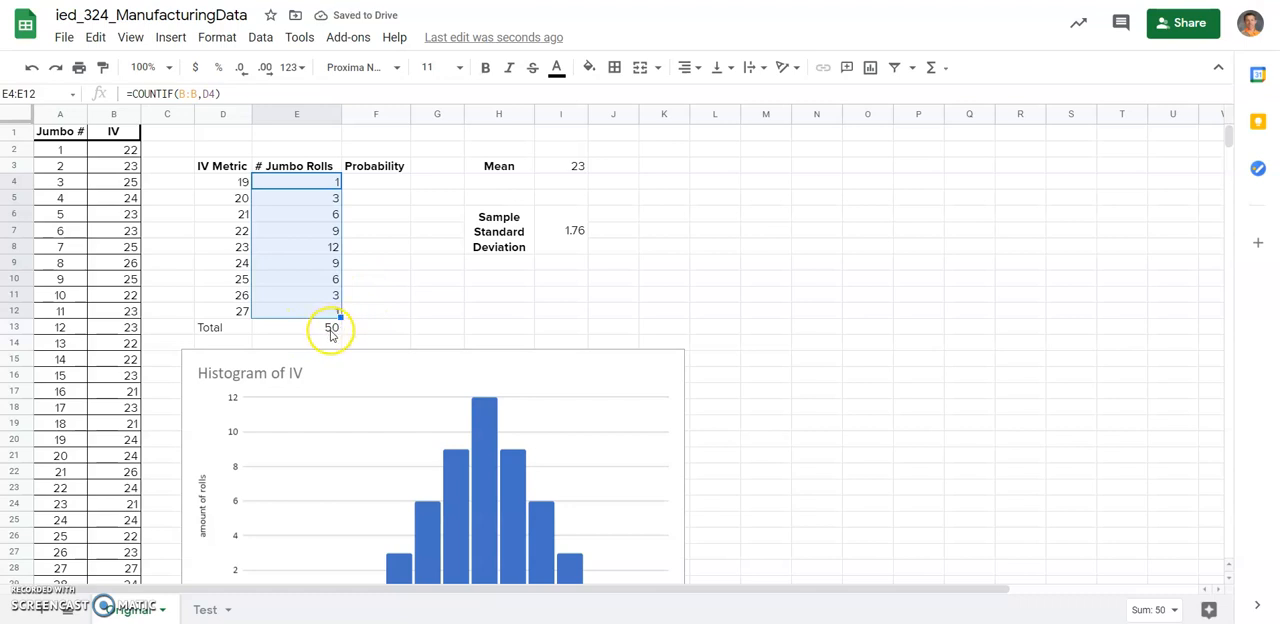
Replace the # Jumbo Rolls total in E13 with a new =SUM(E4:E12) formula.
left_click(317, 333)
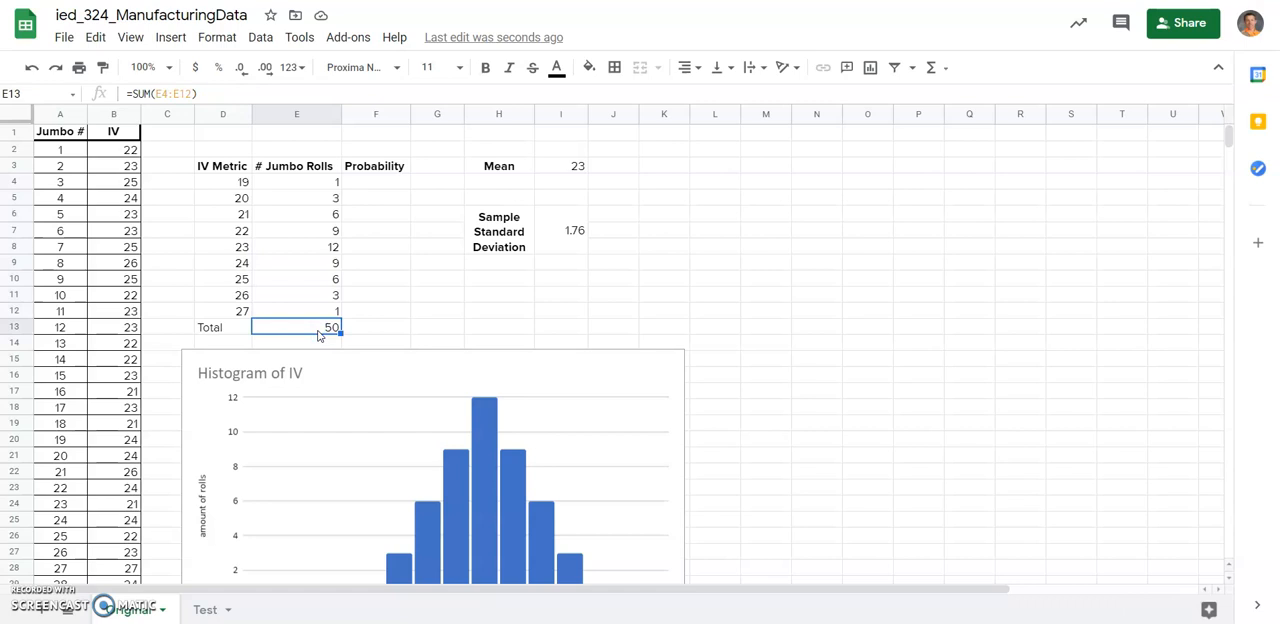
key("Delete")
type("=")
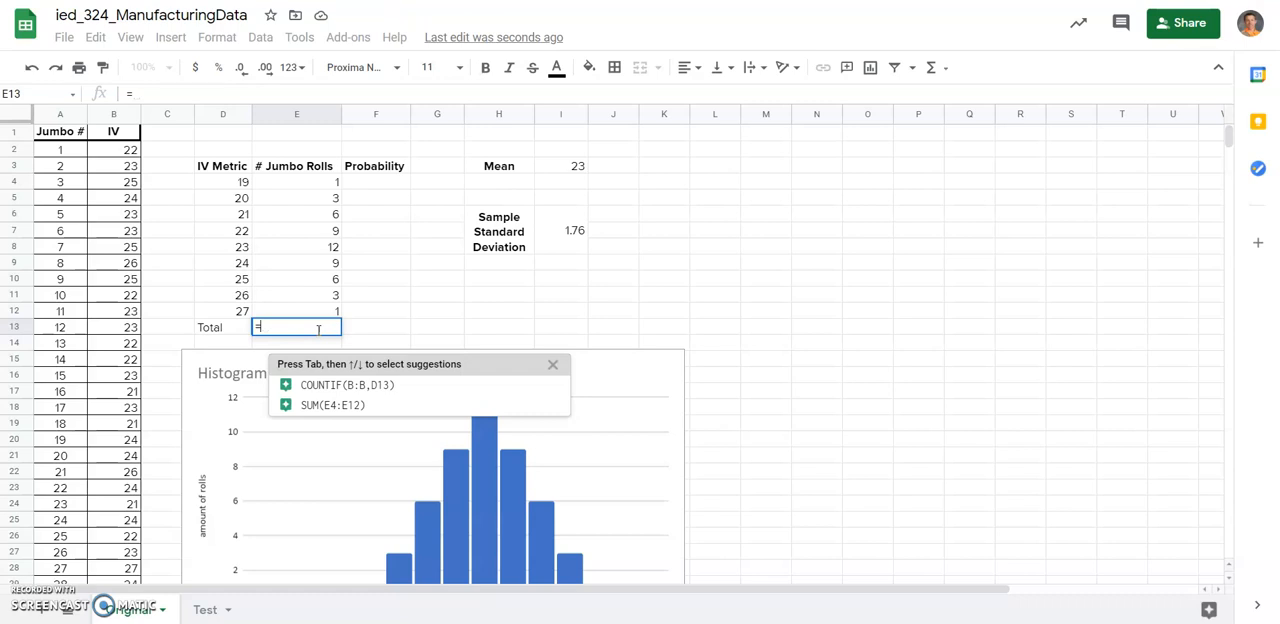
type("sum")
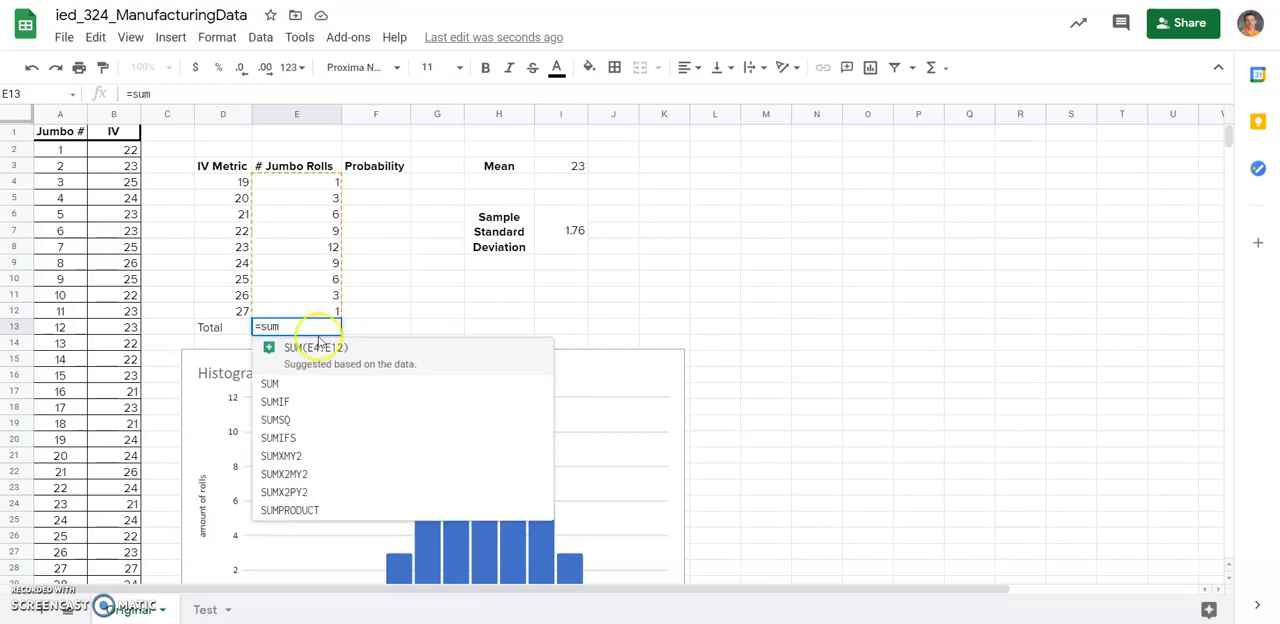
left_click(378, 365)
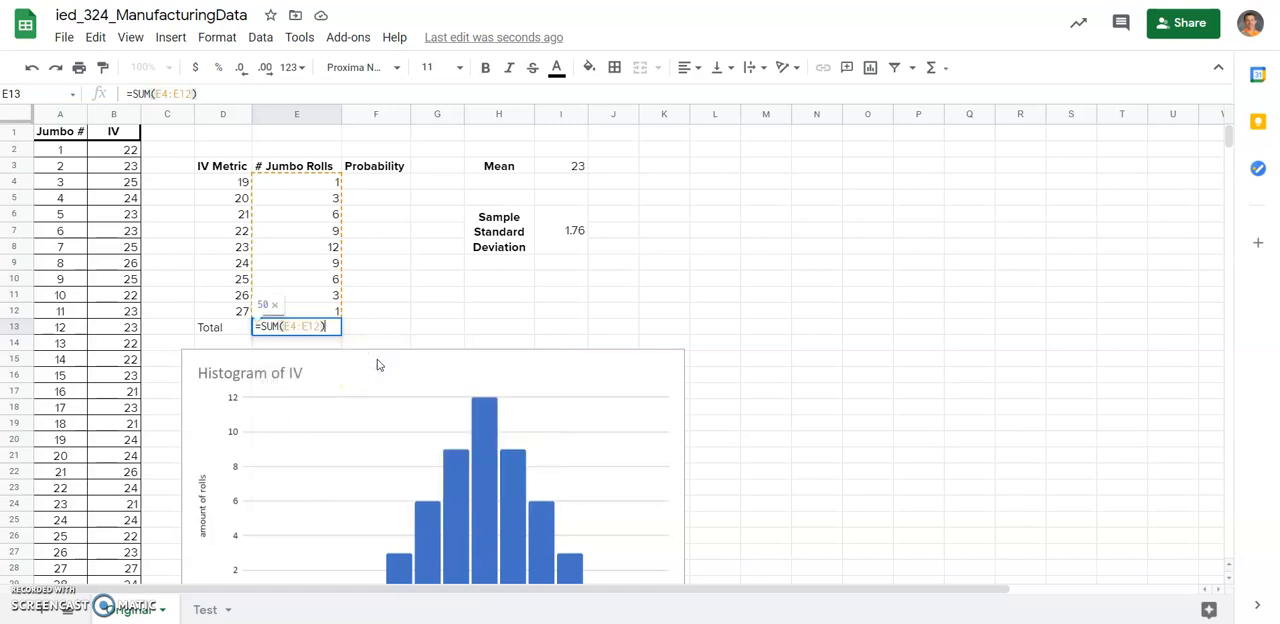
key("Return")
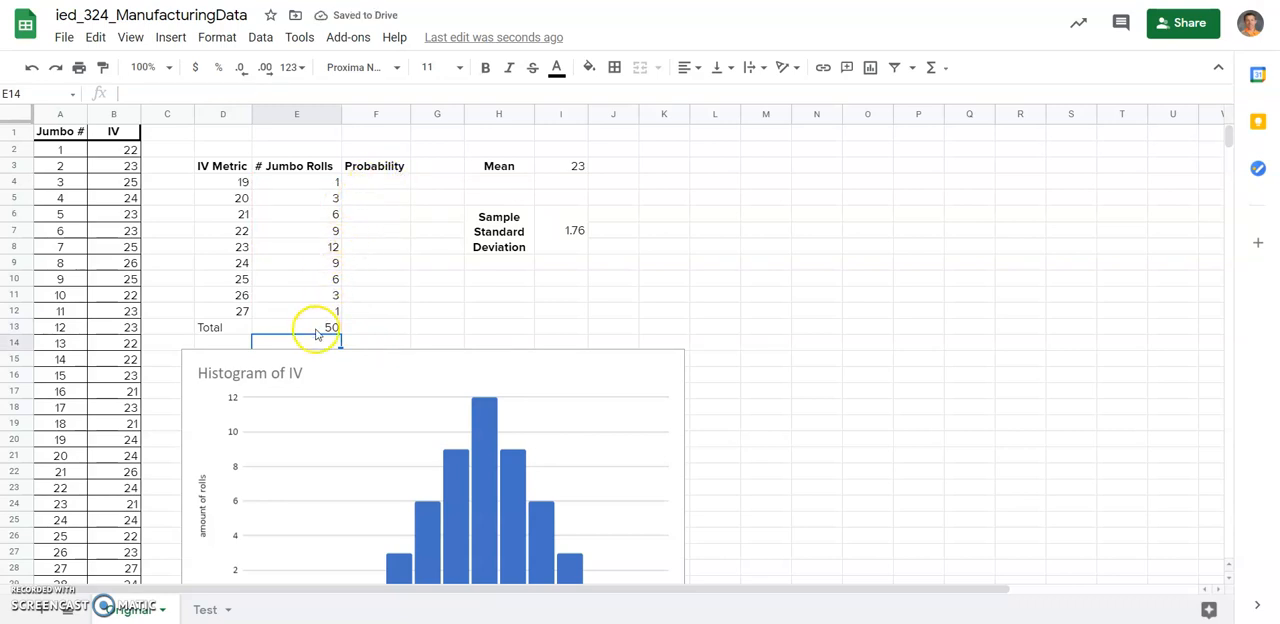
Enter the probability formula =E4/$E$13 in F4 with an absolute reference to the total, and reject the suggested autofill.
left_click(386, 184)
type("=")
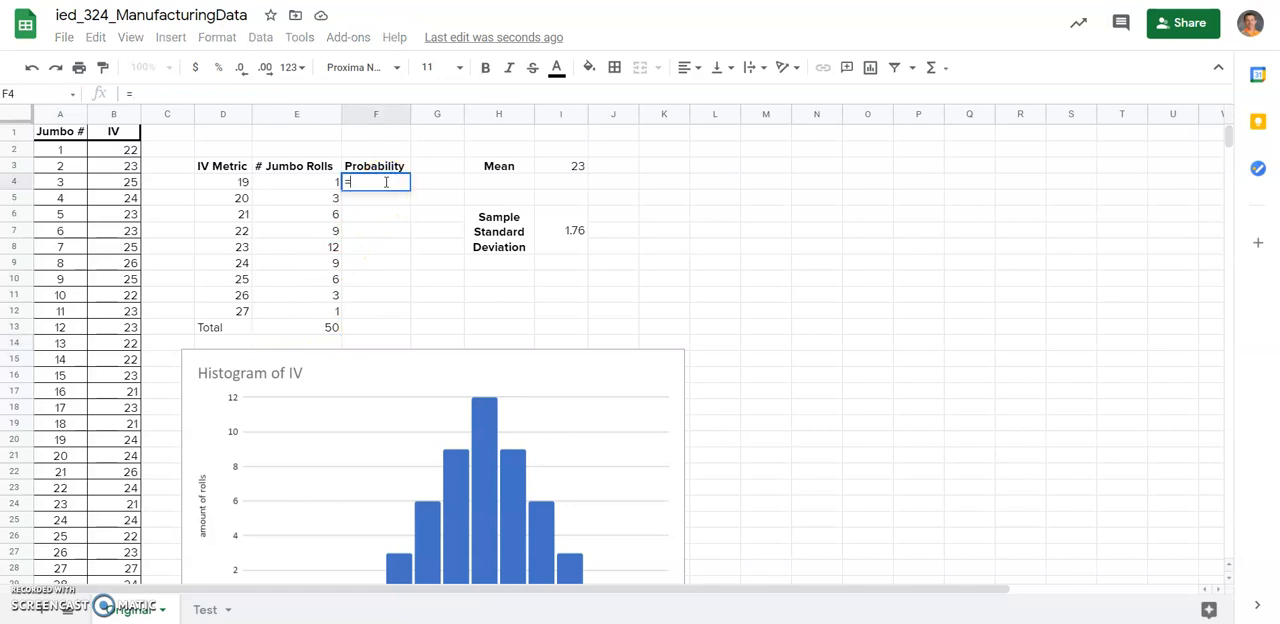
left_click(324, 184)
type("/")
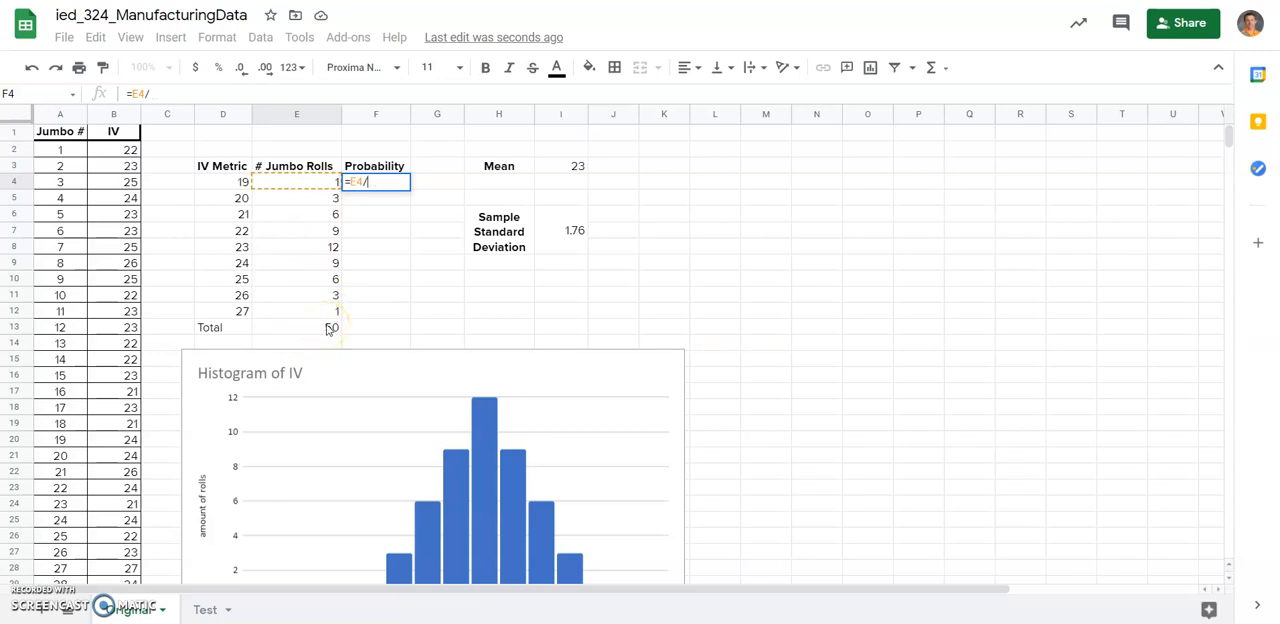
type("$E$")
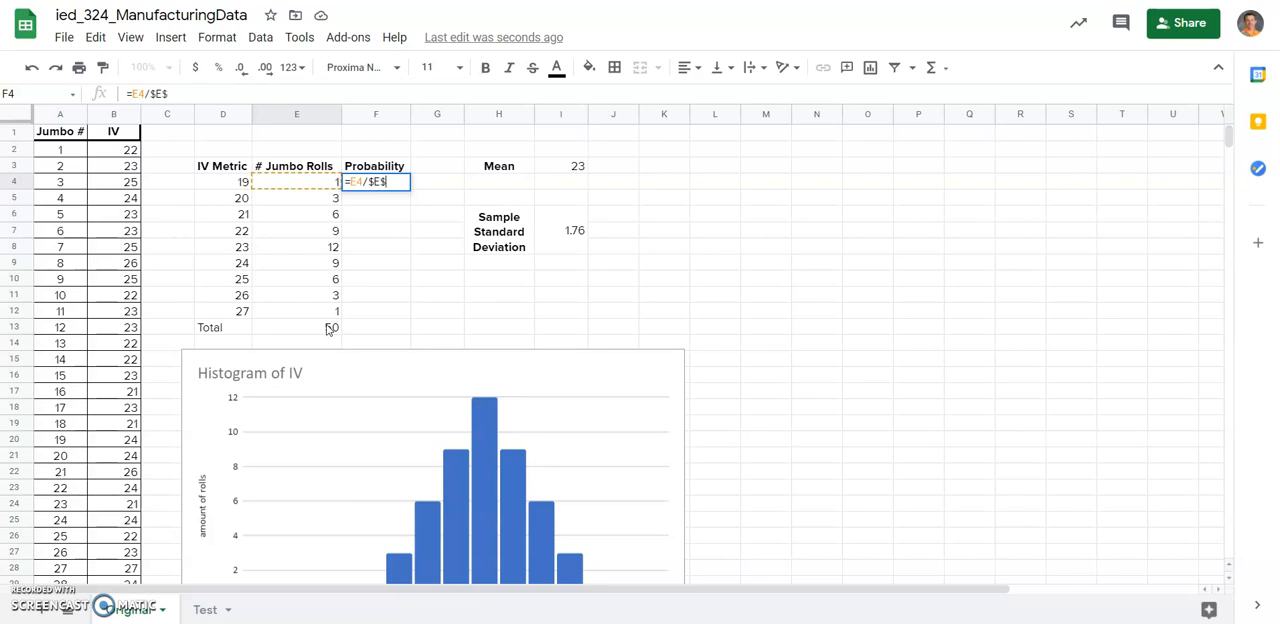
type("13")
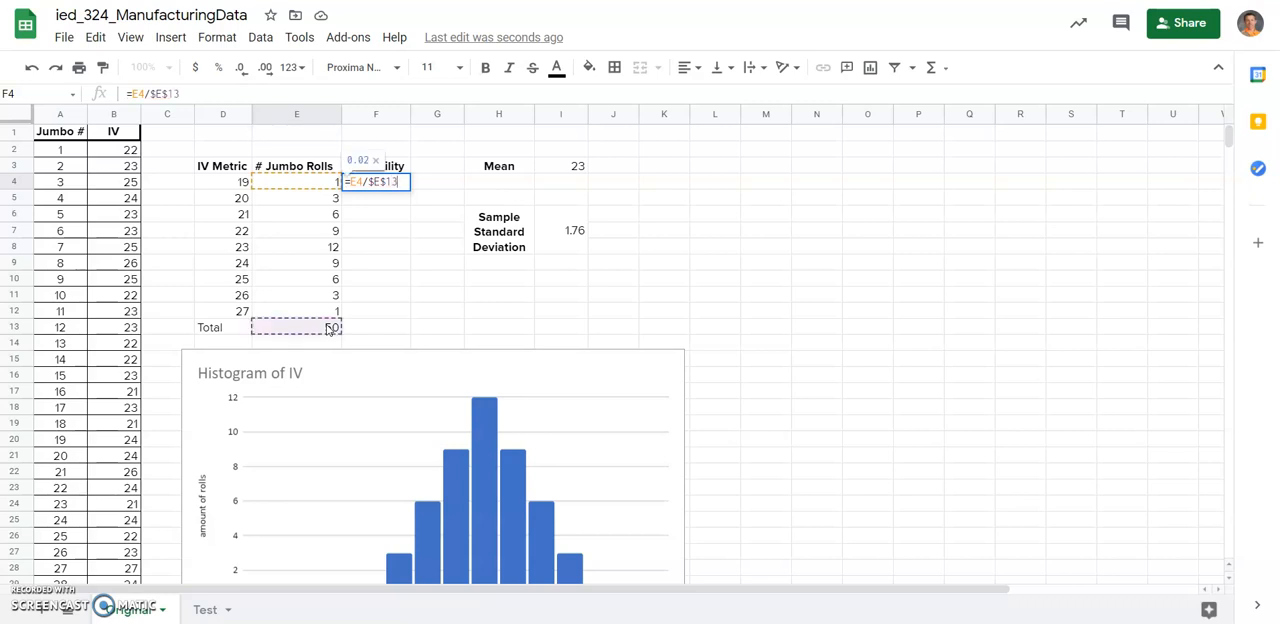
key("Return")
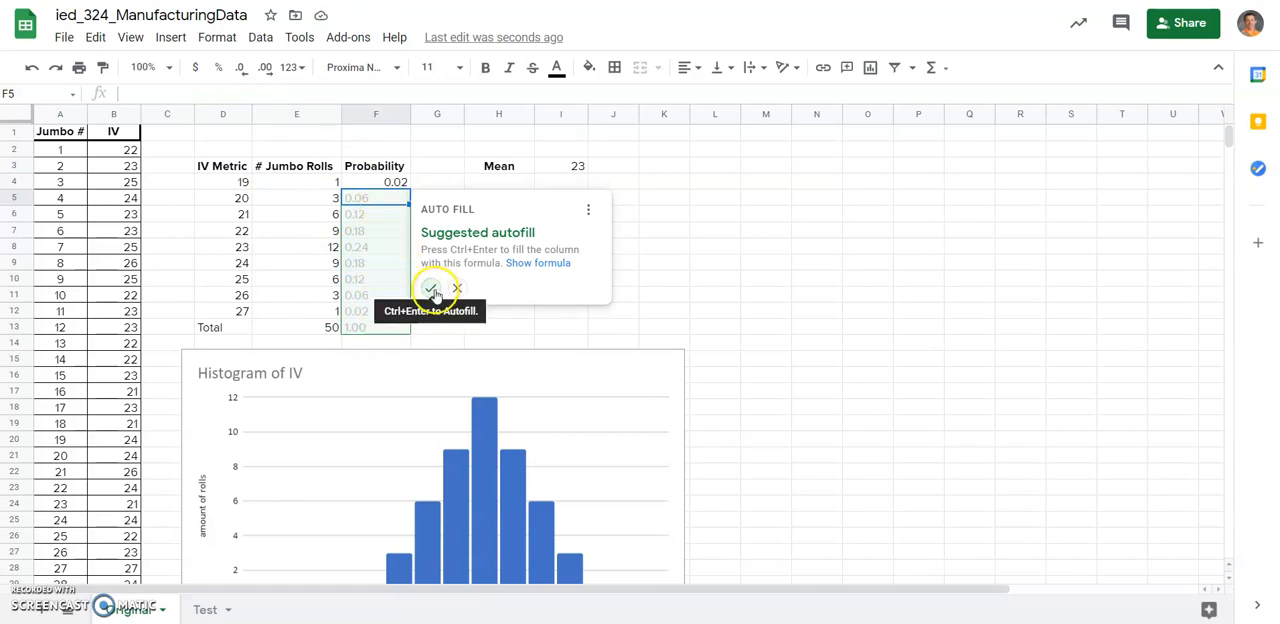
left_click(457, 289)
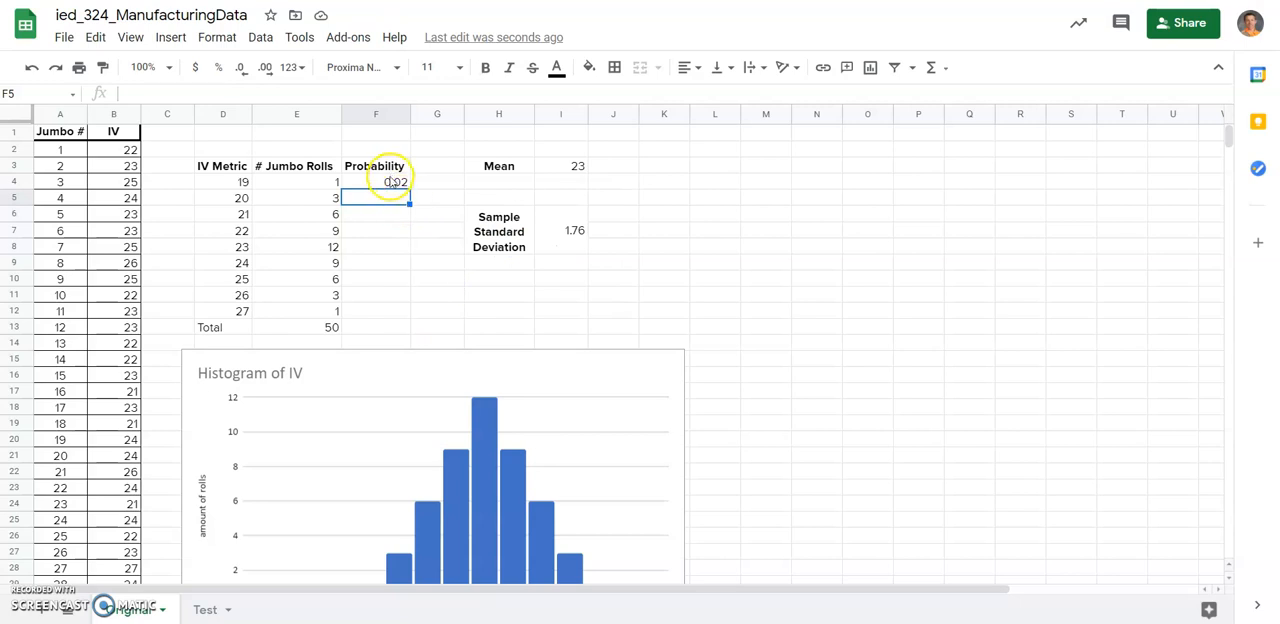
Fill the probability formula from F4 down to F12 and check the references in the copied formulas and the total.
left_click(395, 181)
left_click_drag(409, 189, 402, 311)
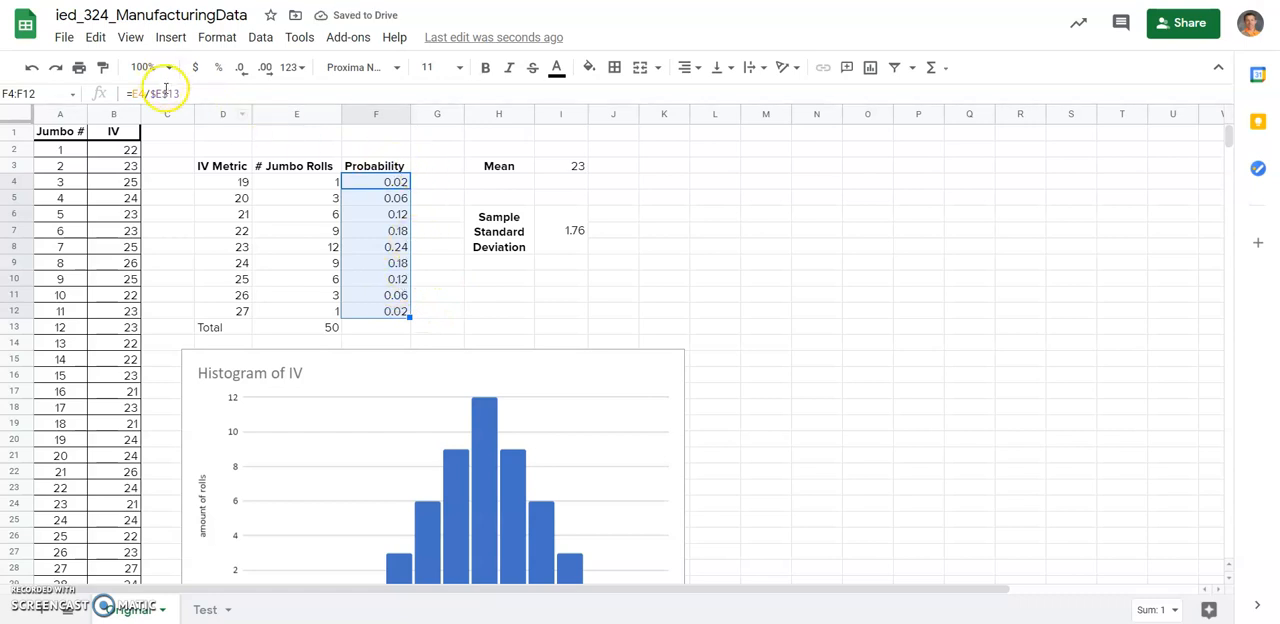
left_click(363, 203)
left_click(378, 231)
left_click(388, 281)
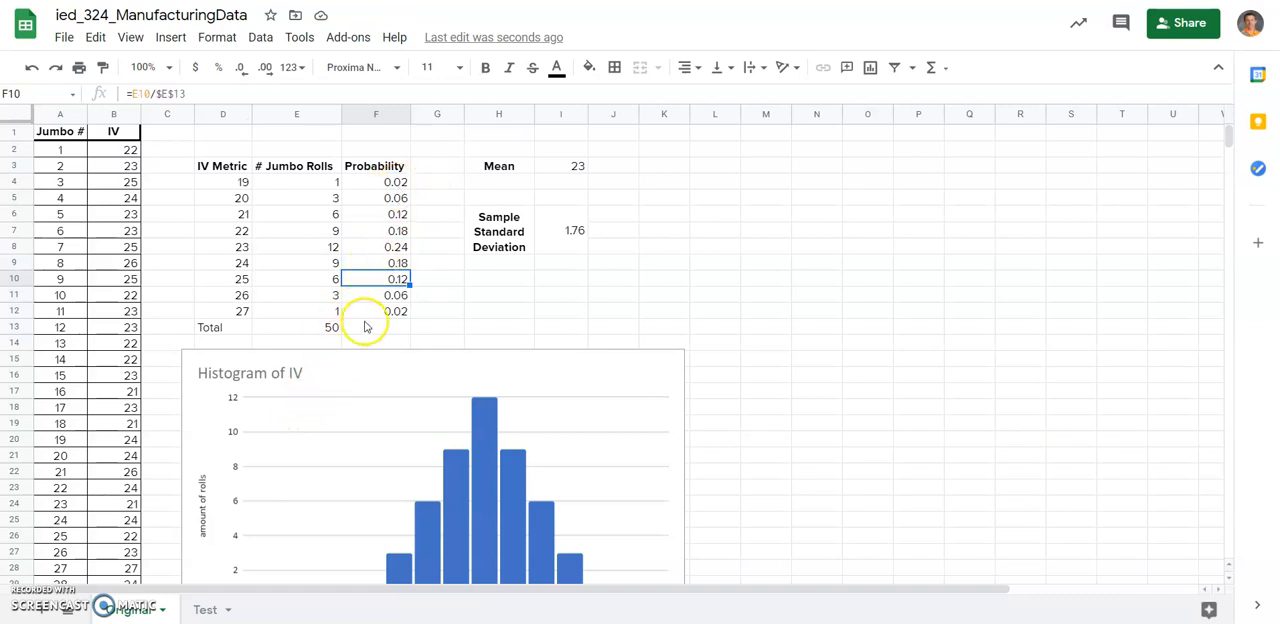
left_click(393, 295)
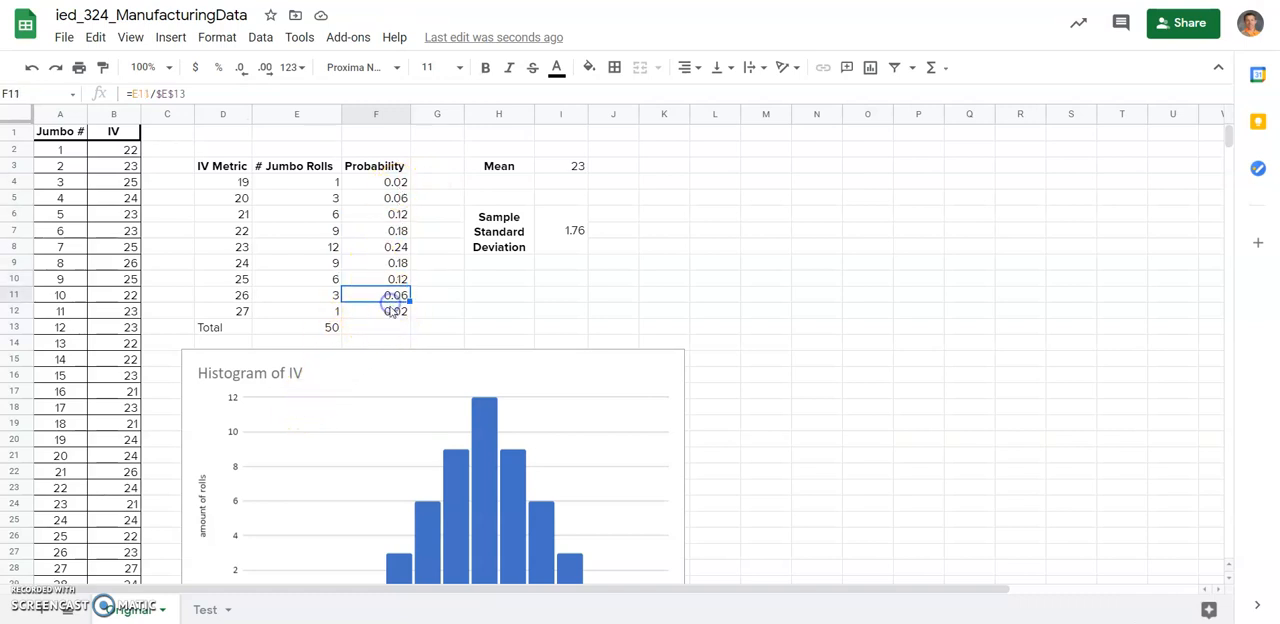
left_click(320, 328)
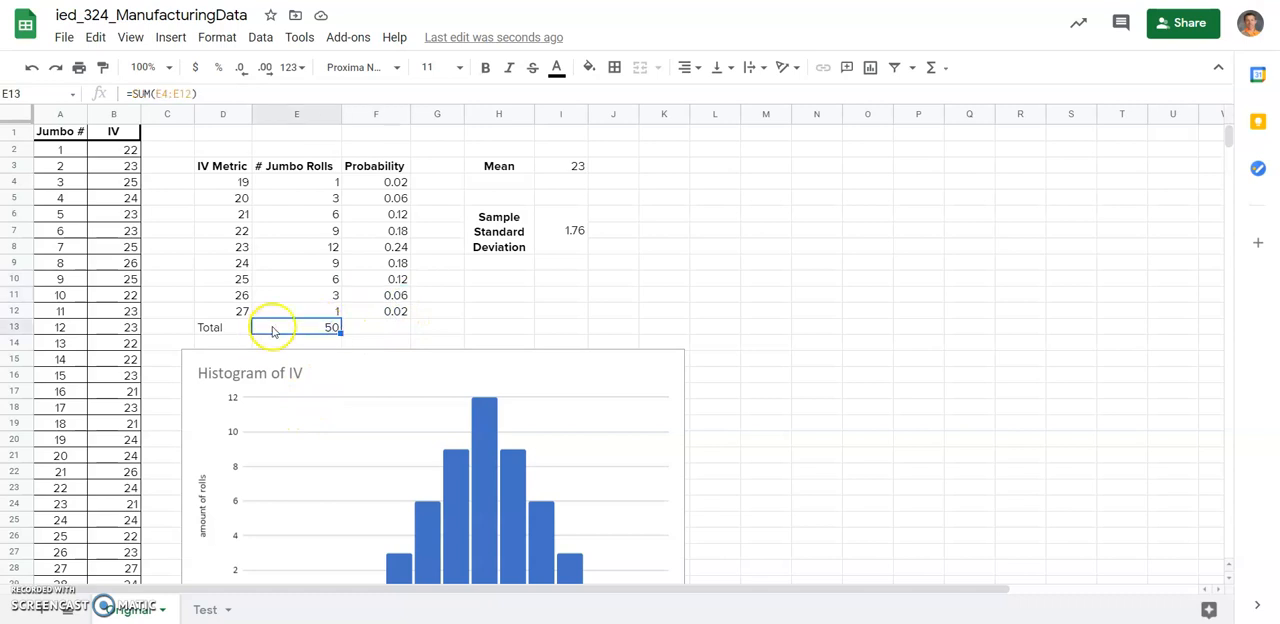